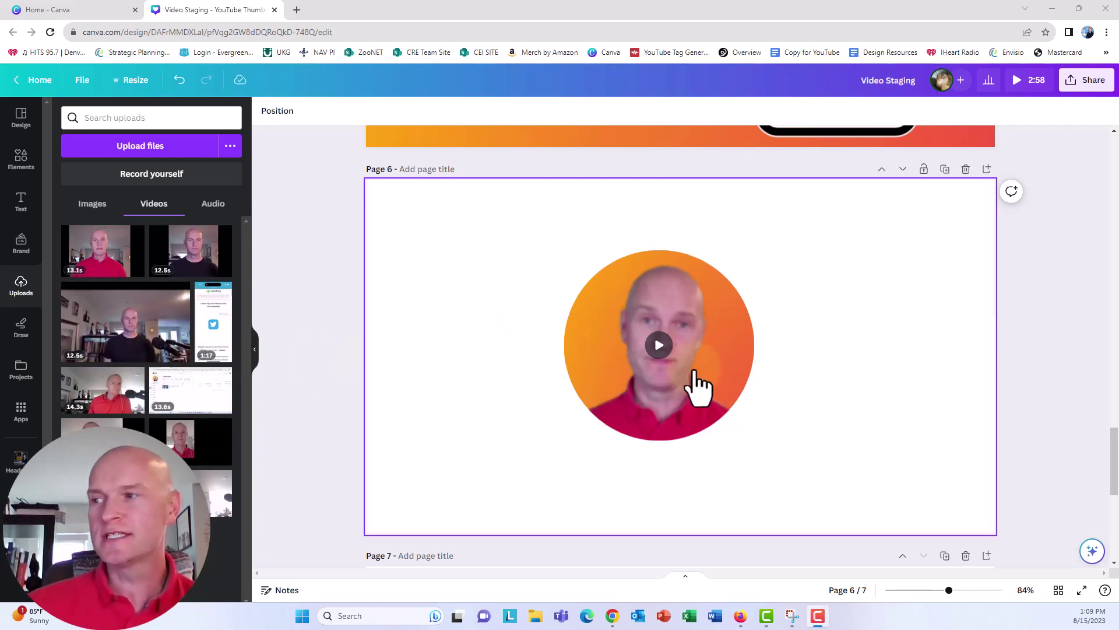
Step: Play the presenter's round webcam video on page 6 over the orange gradient
click(659, 344)
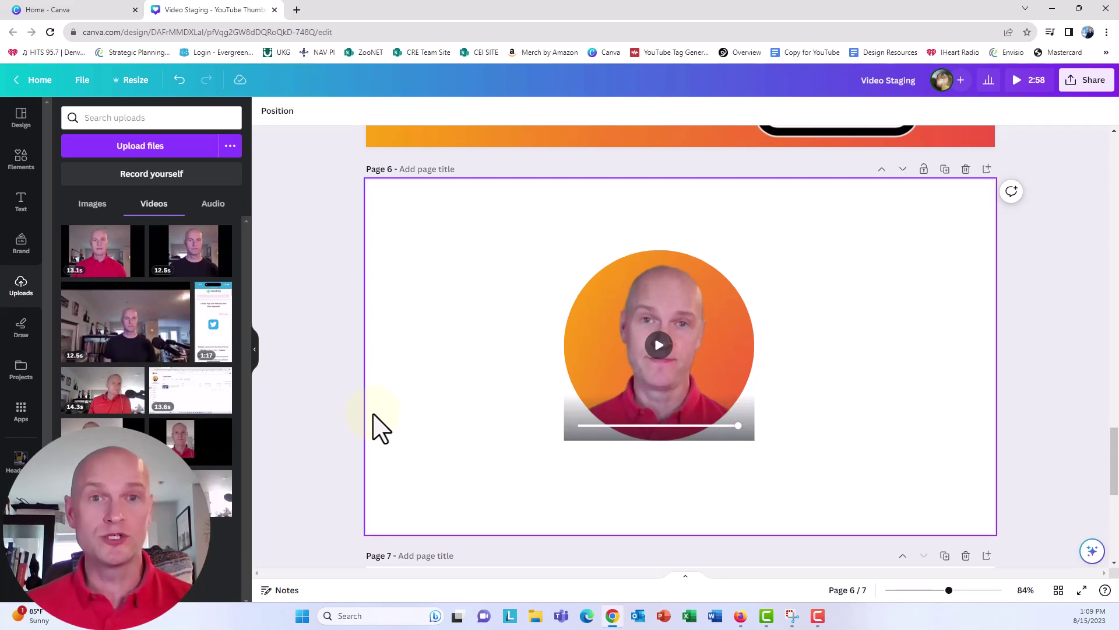
scroll(385, 408, down, 6)
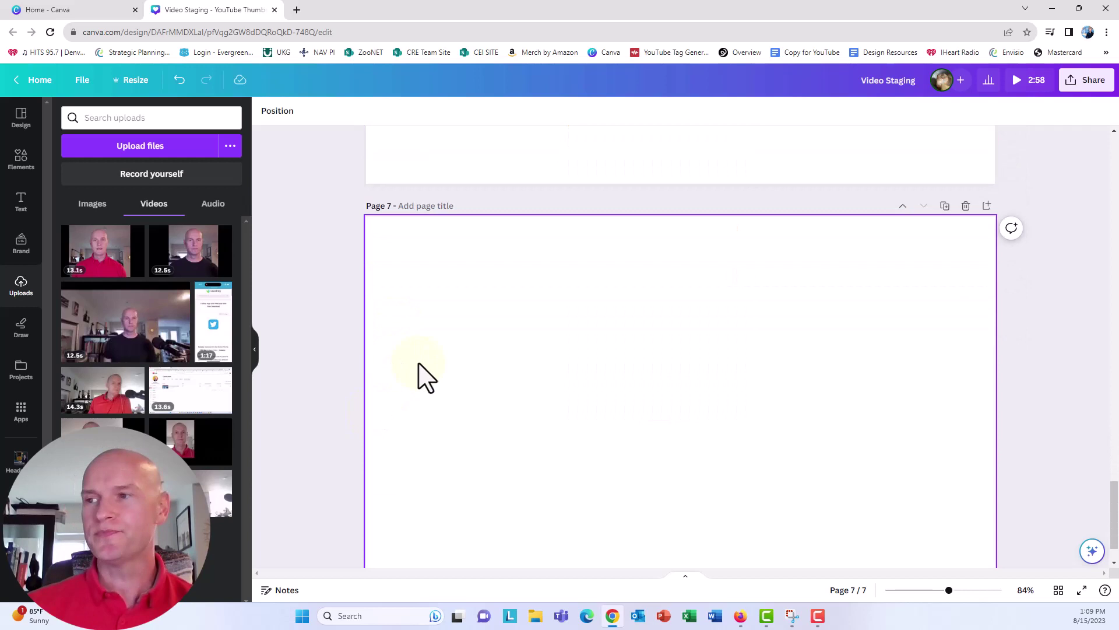
click(420, 363)
scroll(419, 364, down, 1)
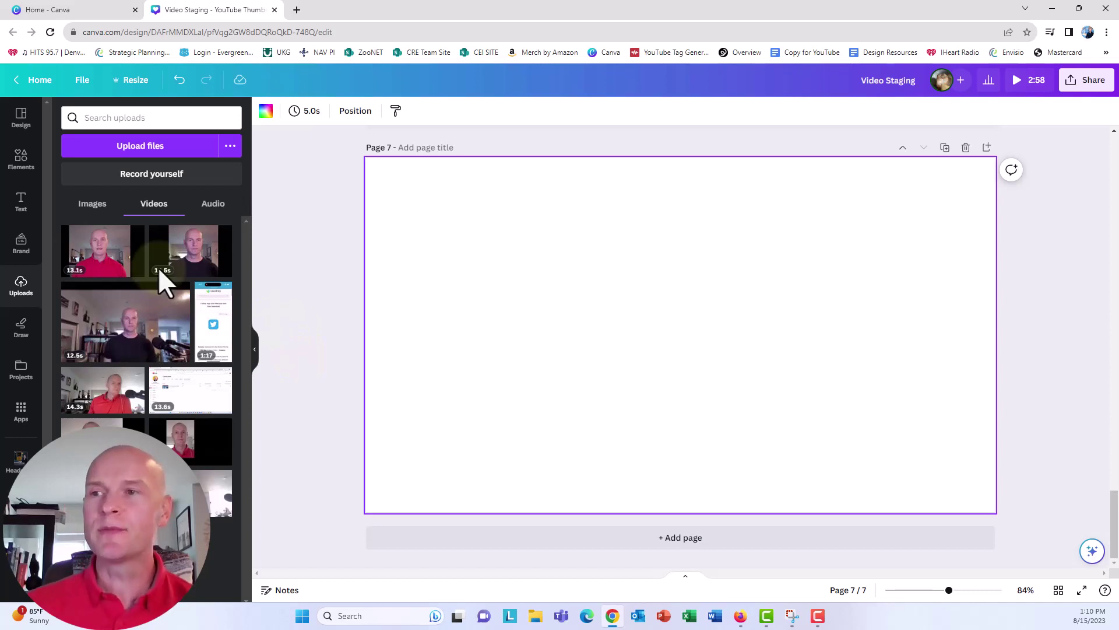
Step: Place the 13.1s webcam clip on page 7, cropping off both black side bars and trimming top and bottom
click(102, 250)
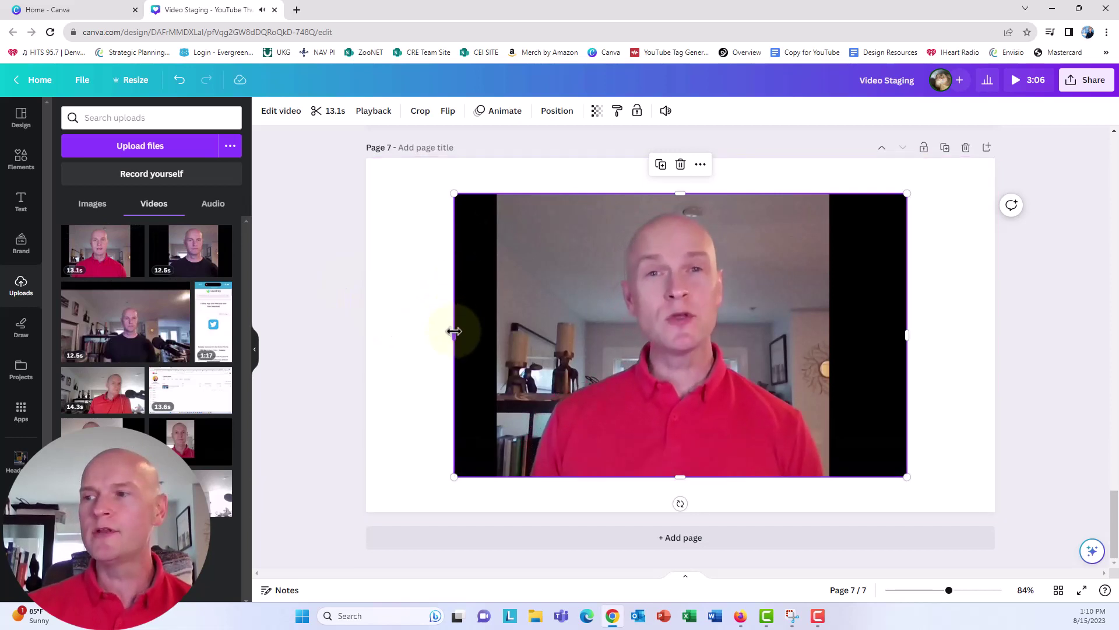
drag(452, 330, 522, 333)
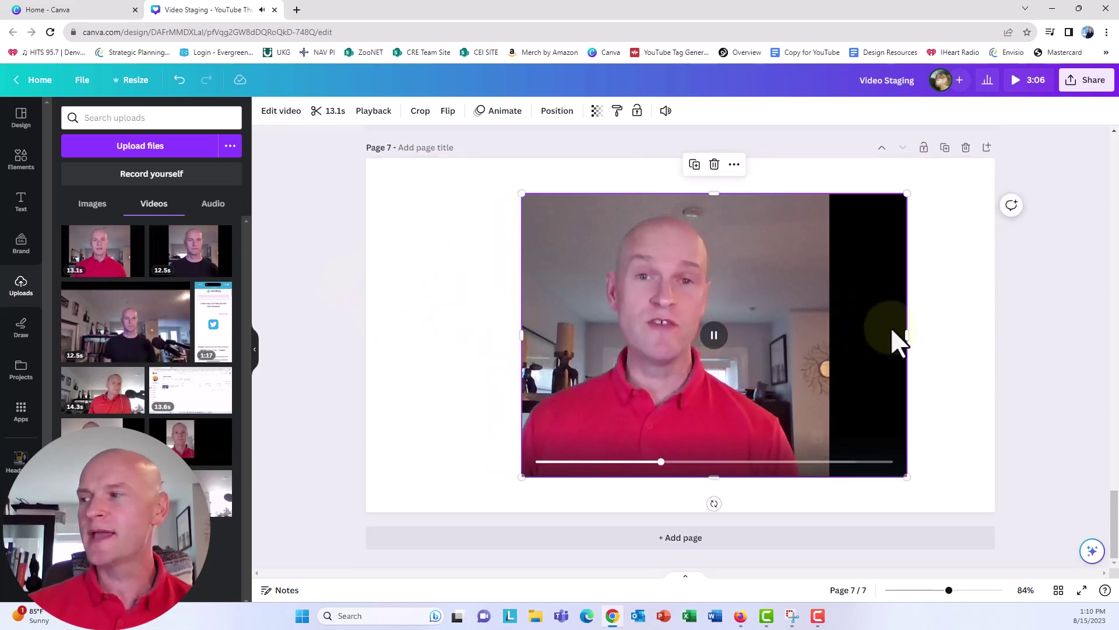
drag(906, 335, 806, 353)
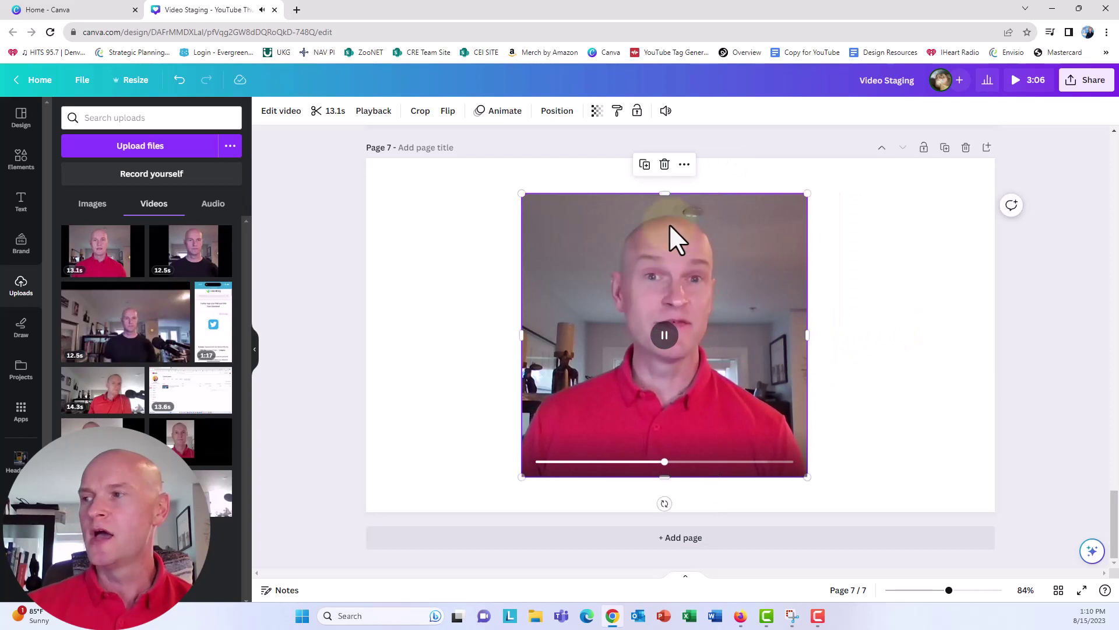
drag(665, 193, 665, 202)
drag(664, 477, 661, 434)
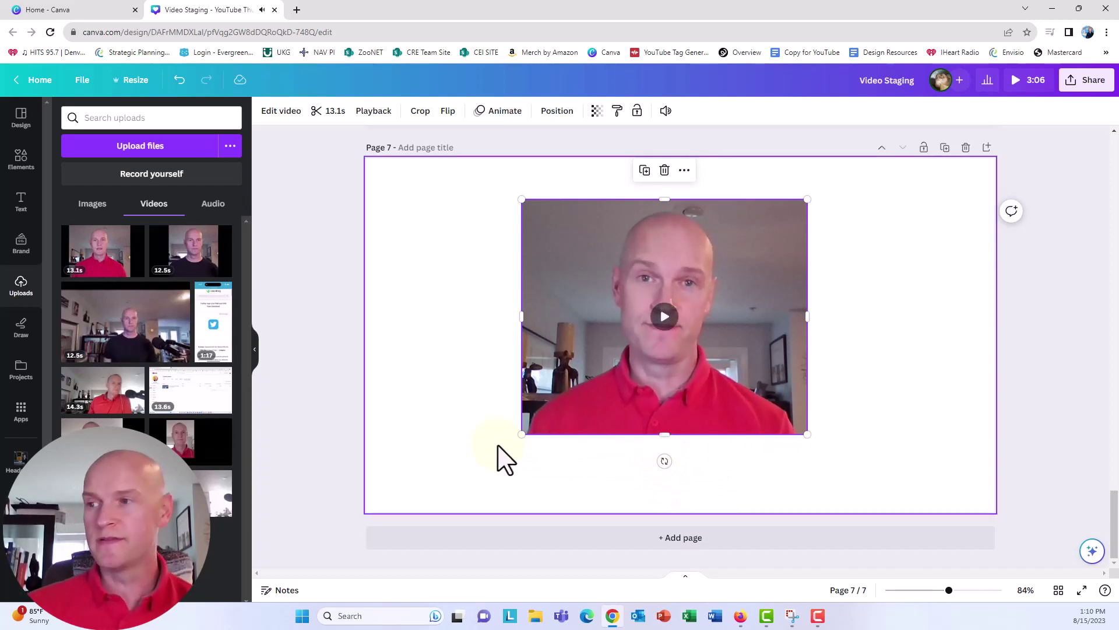
click(432, 404)
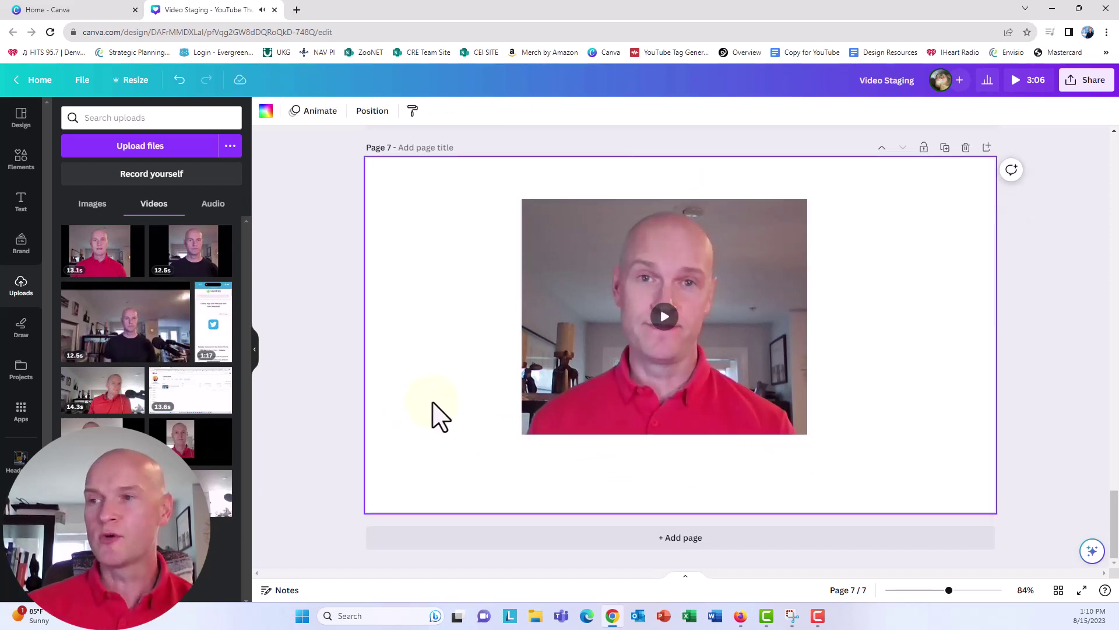
Step: Apply Background Remover to the webcam clip on page 7 and play it to check
click(575, 243)
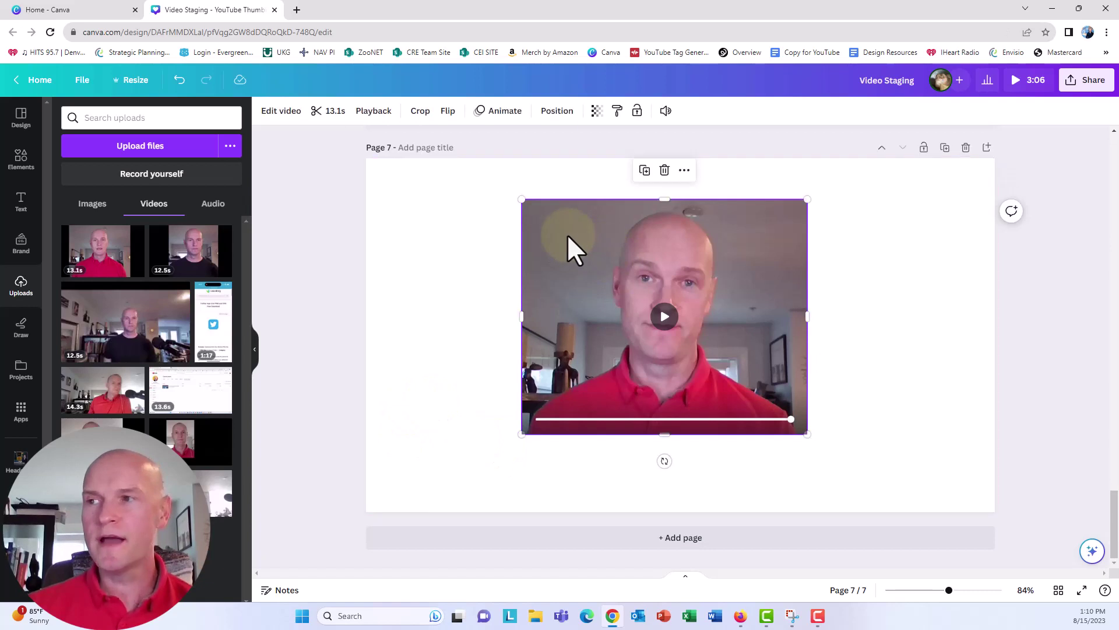
click(281, 111)
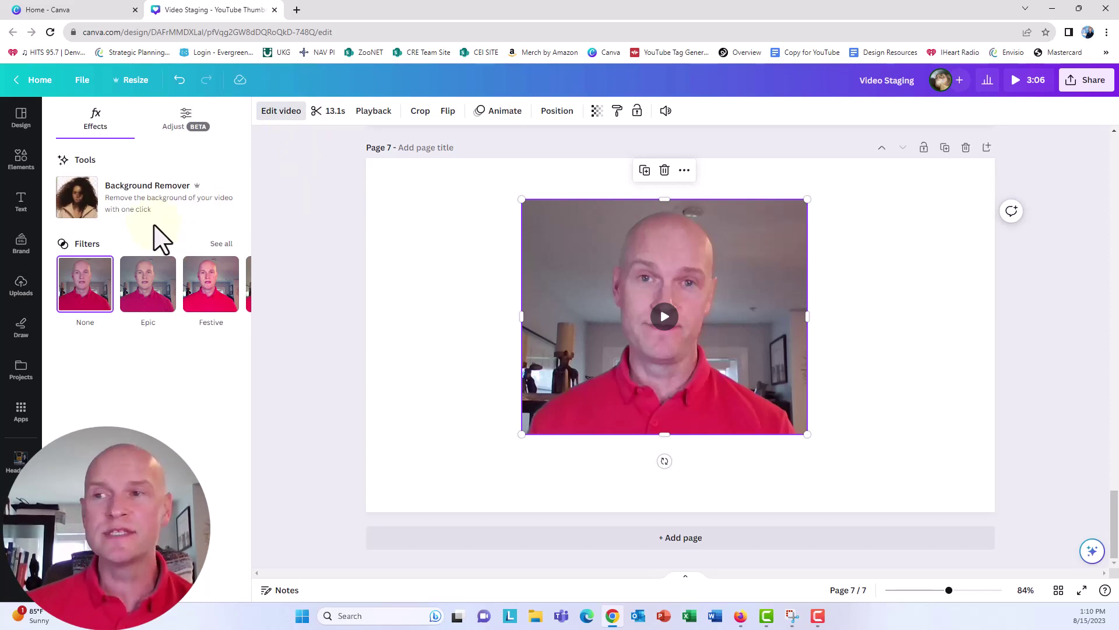
click(122, 218)
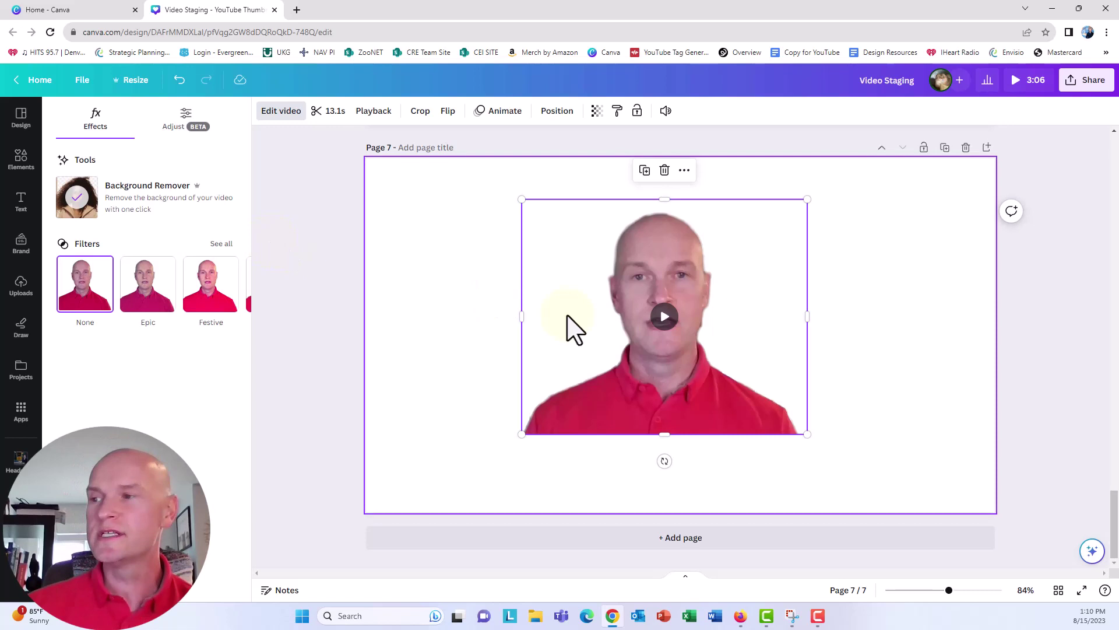
click(455, 365)
click(663, 320)
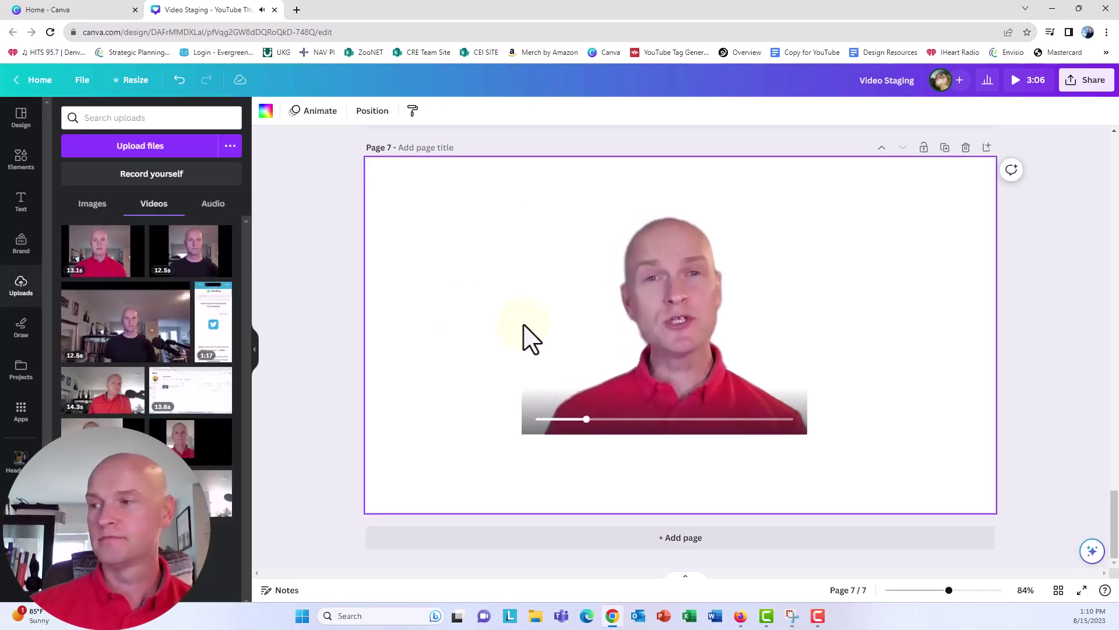
Step: Move the background-free clip to the right side of page 7
drag(665, 332, 650, 251)
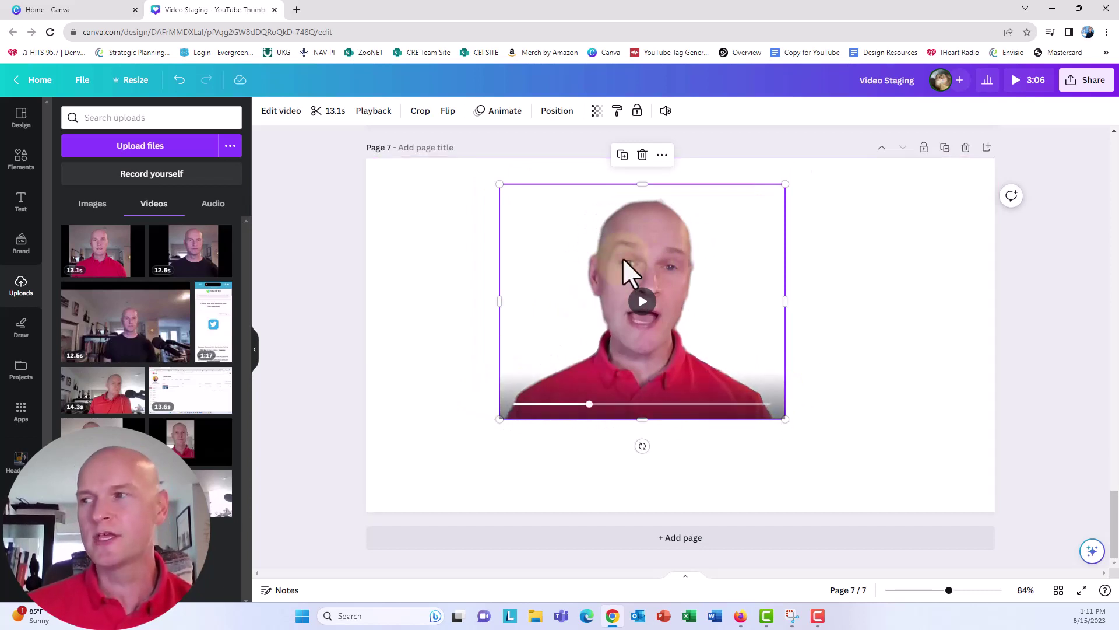
drag(622, 258, 790, 266)
click(545, 318)
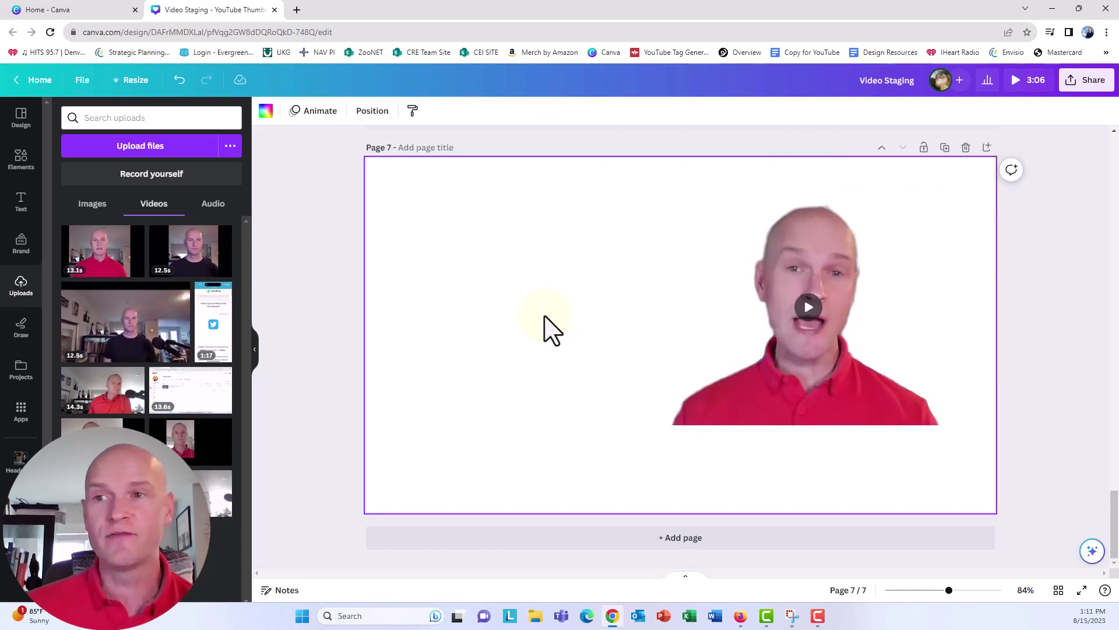
Step: Add a circle frame from Elements > Frames to the left of page 7 and duplicate it with Ctrl+D
click(34, 169)
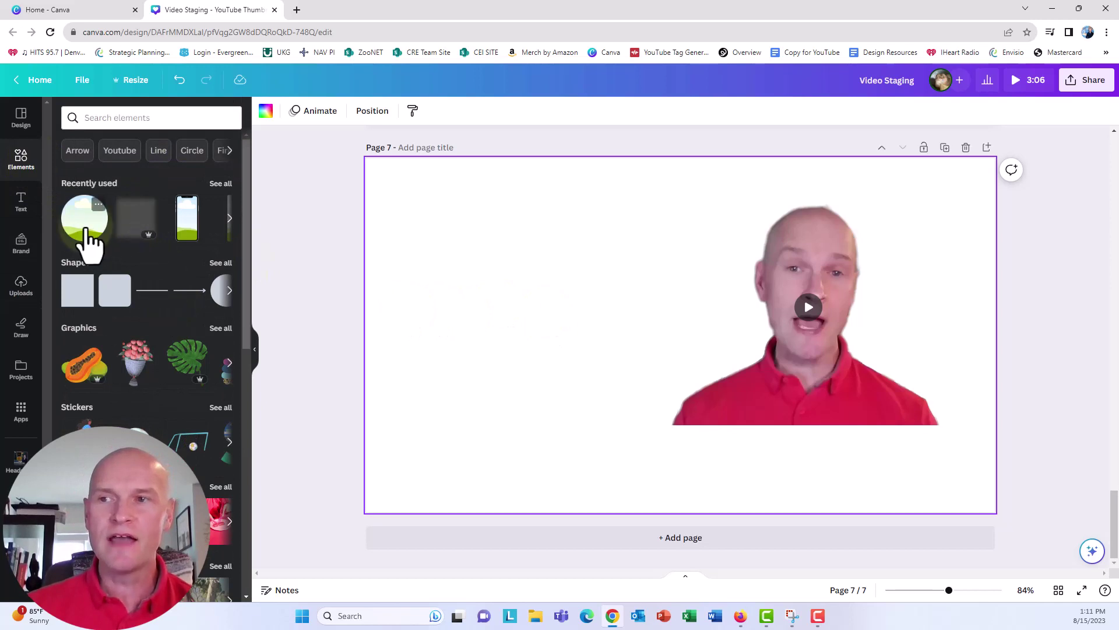
scroll(166, 362, down, 7)
scroll(168, 363, down, 5)
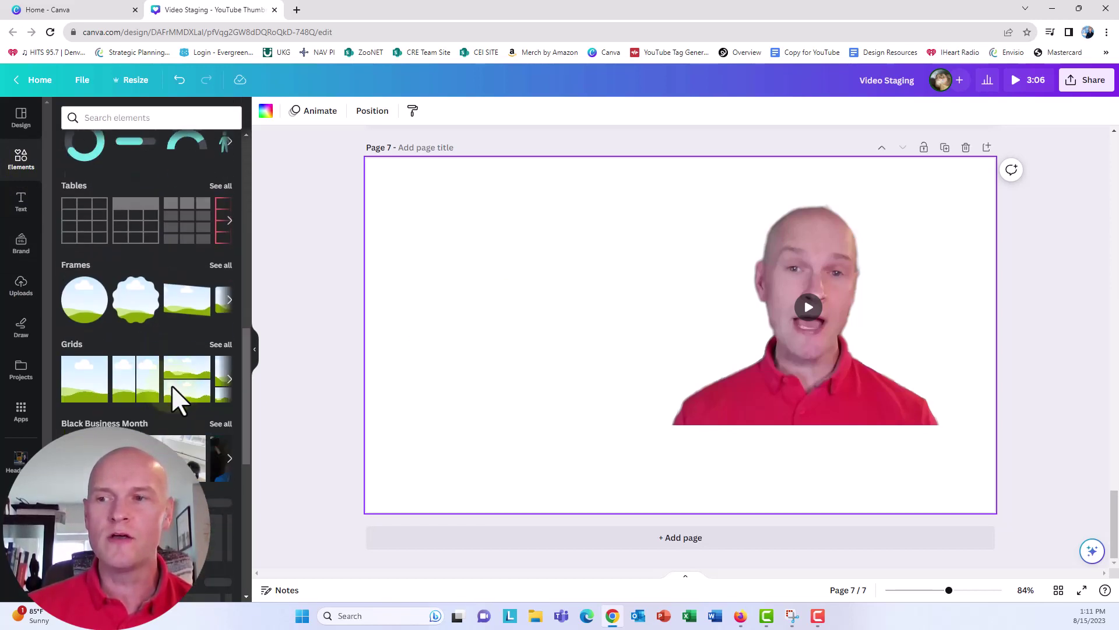
click(79, 304)
drag(659, 357, 694, 320)
key(ctrl+d)
Step: Drop the webcam clip into the copied circle frame and preview it, leaving the left frame empty
drag(853, 389, 751, 379)
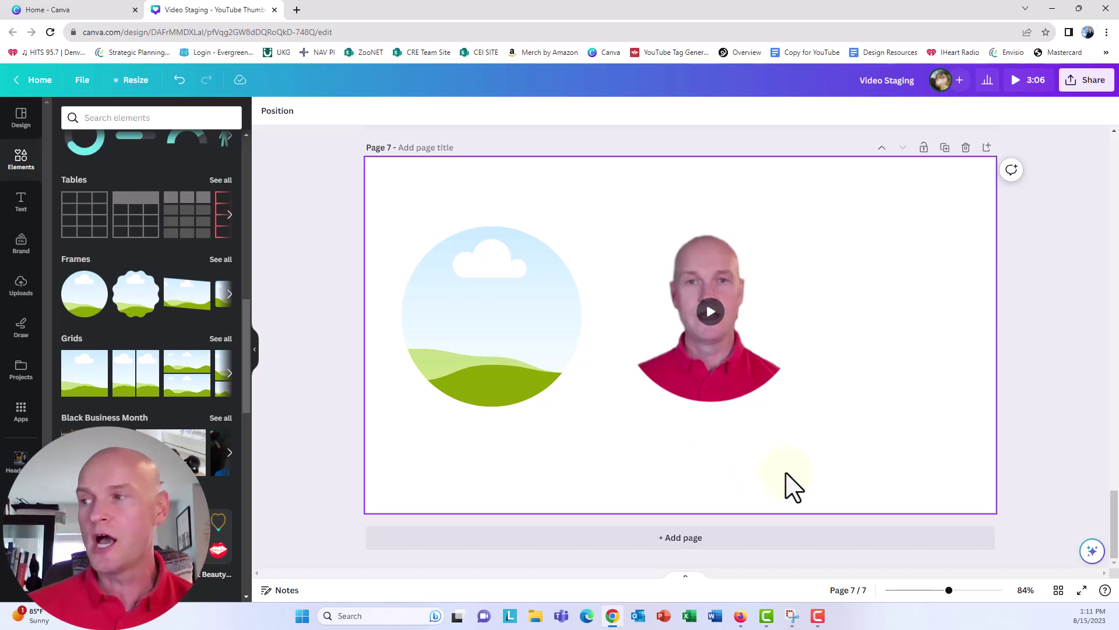
click(711, 311)
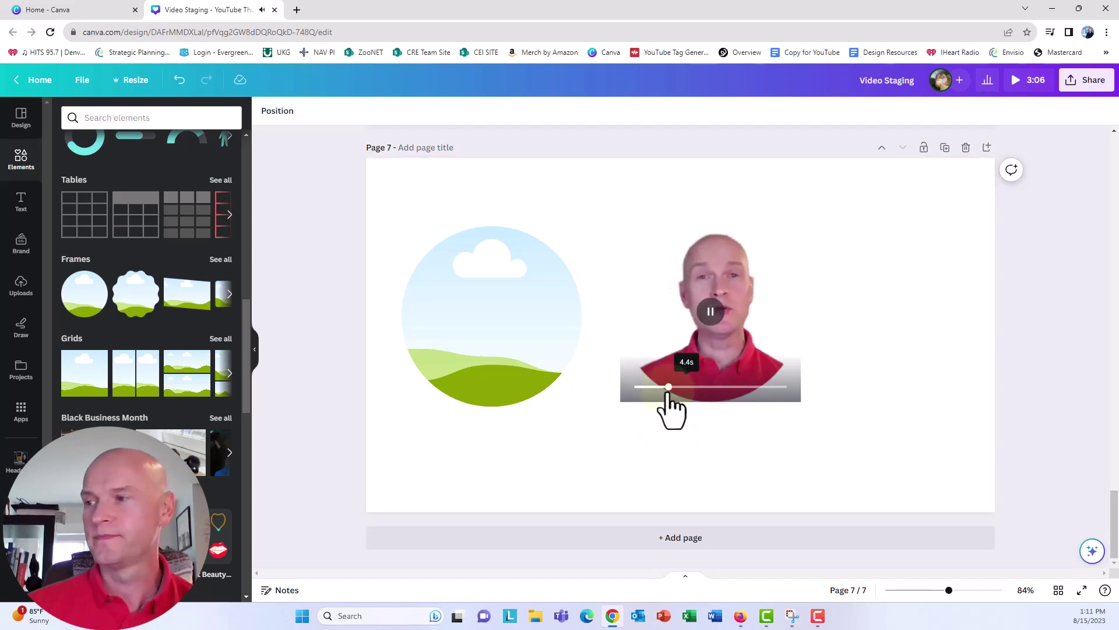
click(710, 315)
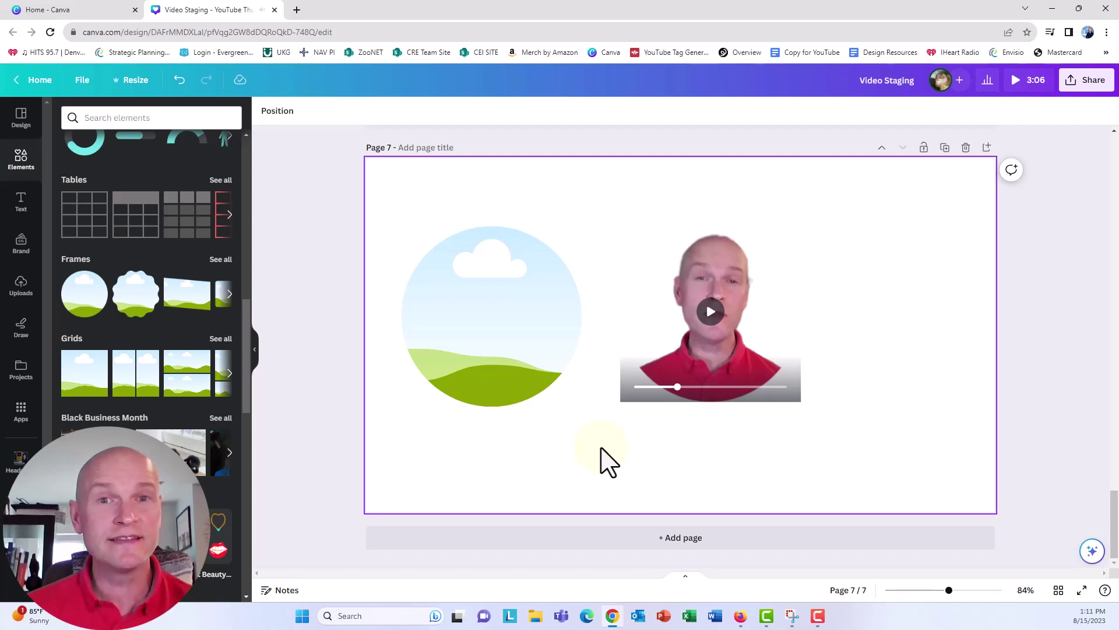
click(516, 386)
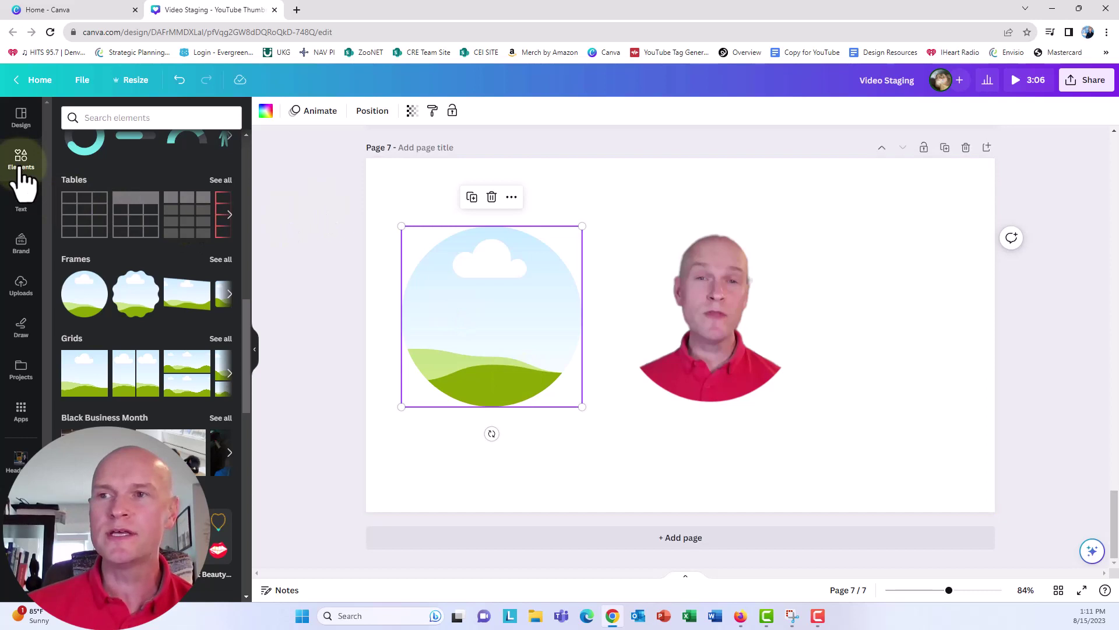
Step: Fill the empty left circle frame with the uploaded orange gradient image
click(24, 298)
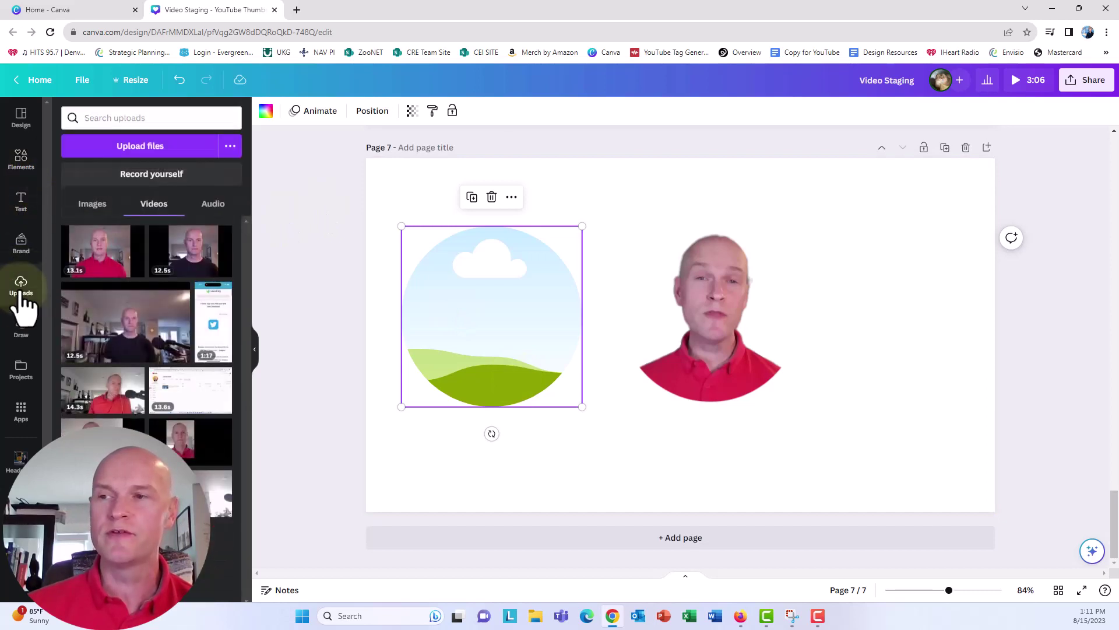
click(92, 205)
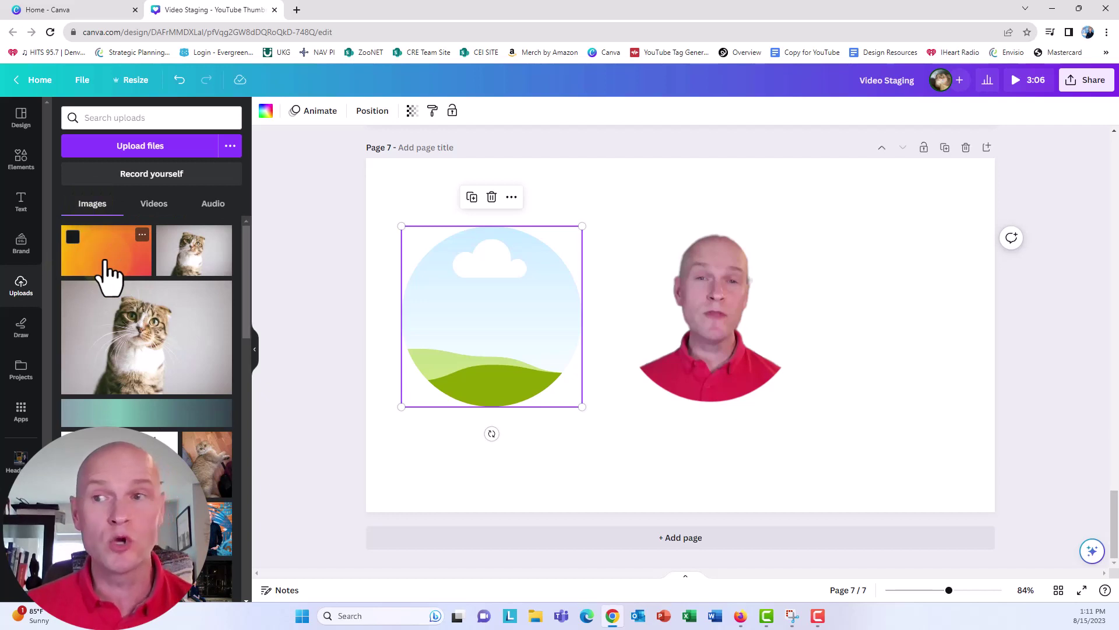
click(102, 252)
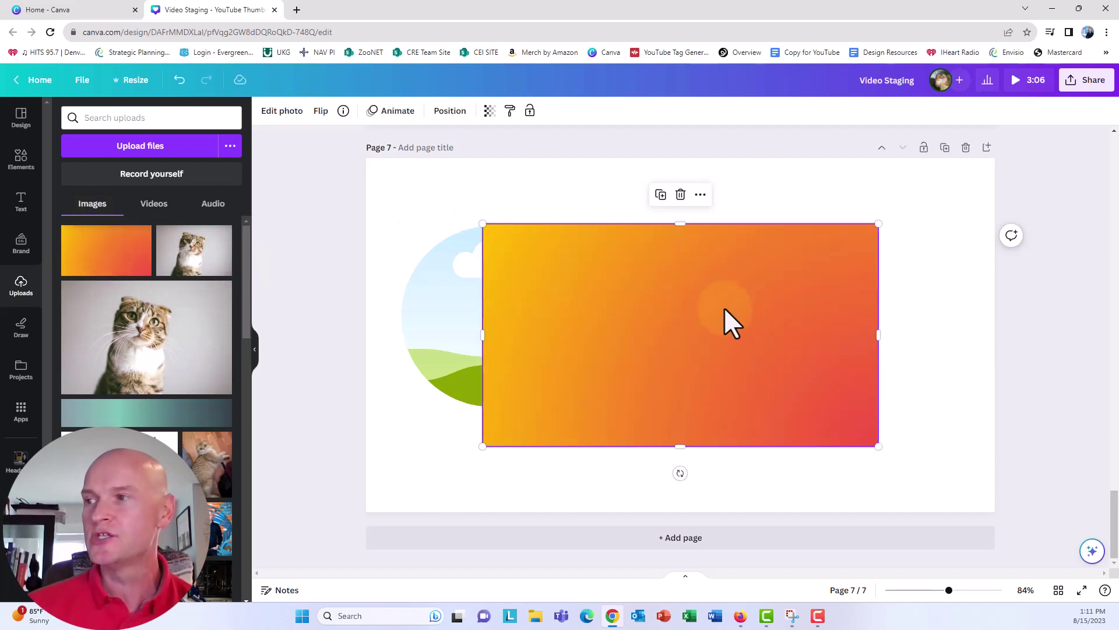
drag(724, 309, 506, 291)
click(470, 446)
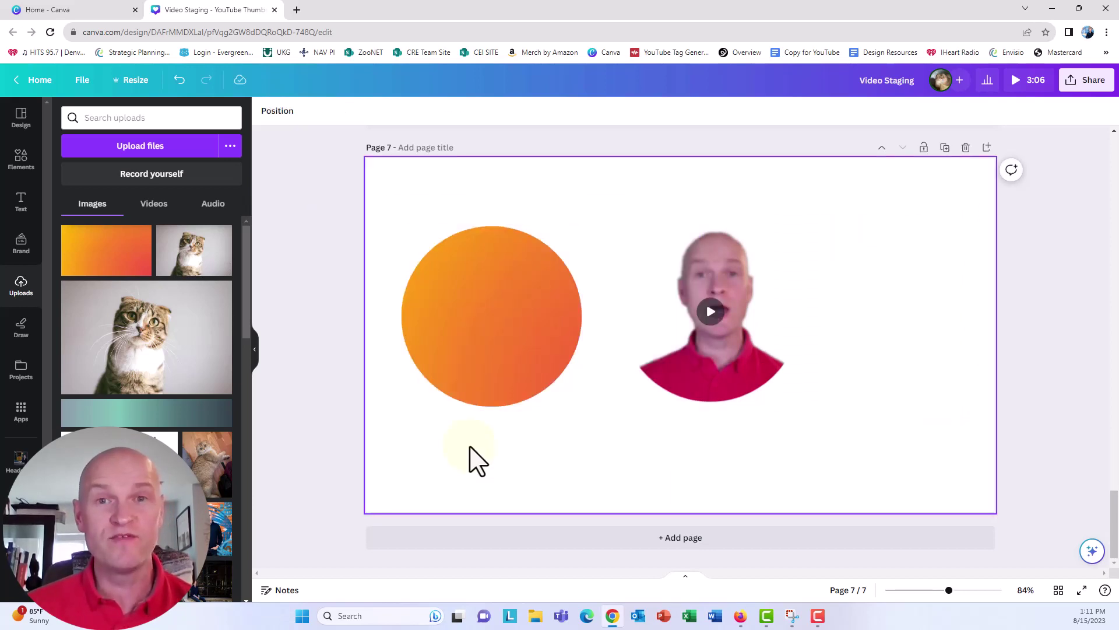
Step: Drag the circular webcam video on top of the orange circle
click(675, 373)
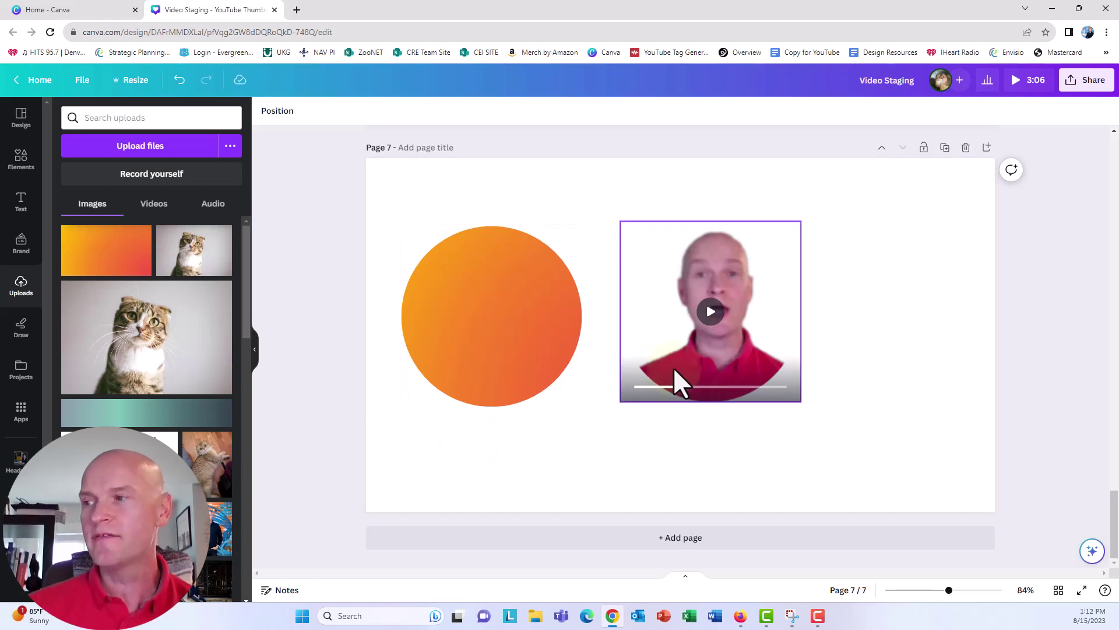
drag(681, 365, 589, 362)
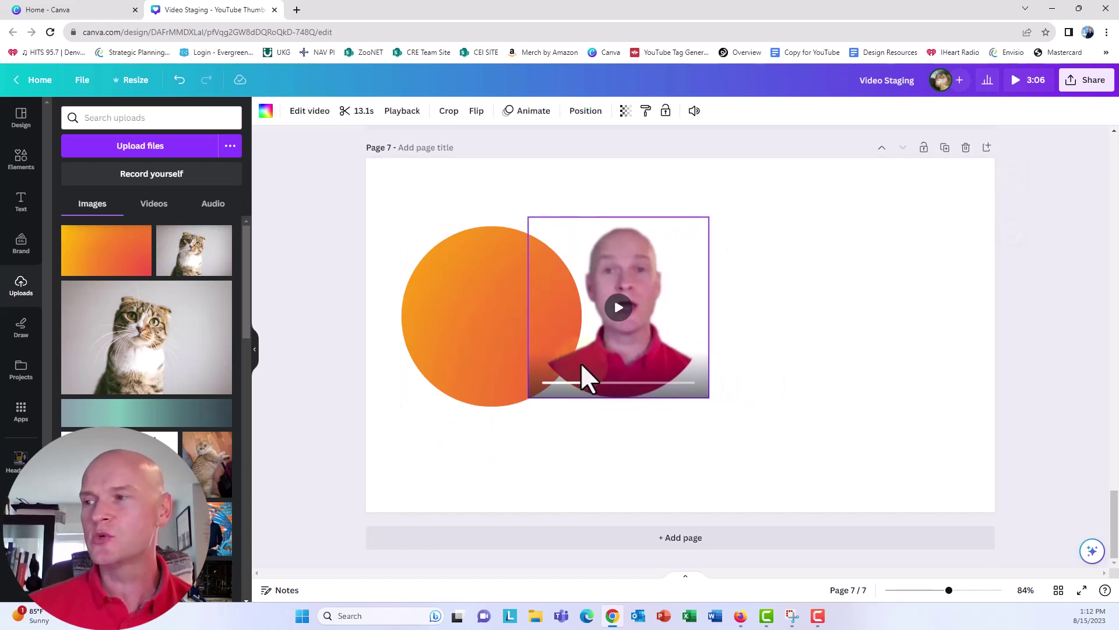
drag(580, 362, 460, 370)
Step: Group the orange circle and webcam clip with Ctrl+G, then align the group to page center and middle
click(422, 470)
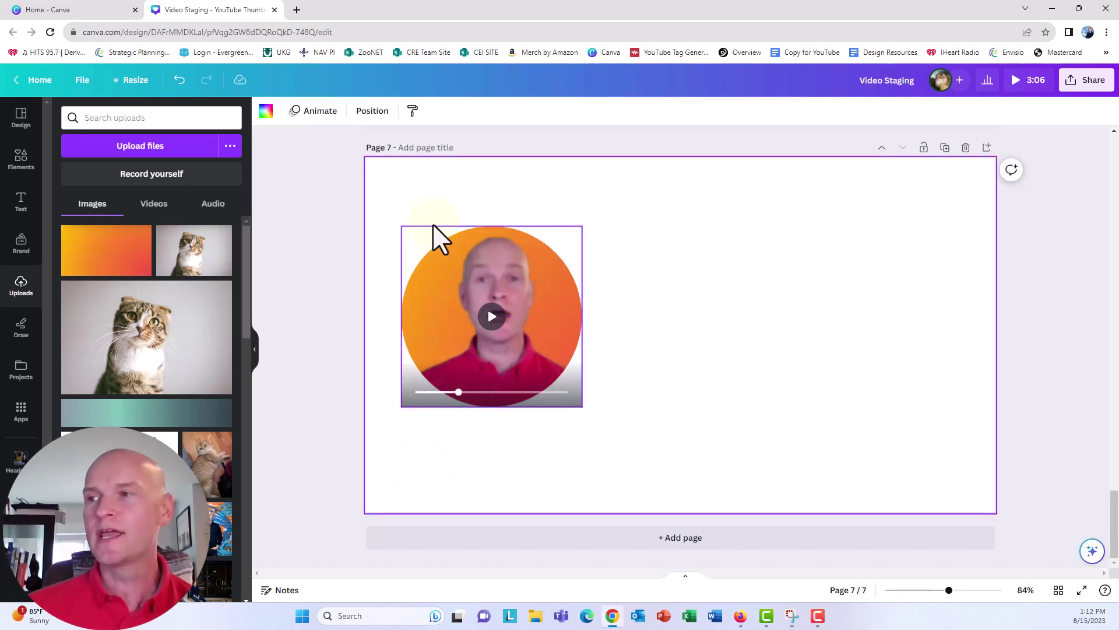
drag(379, 200, 648, 454)
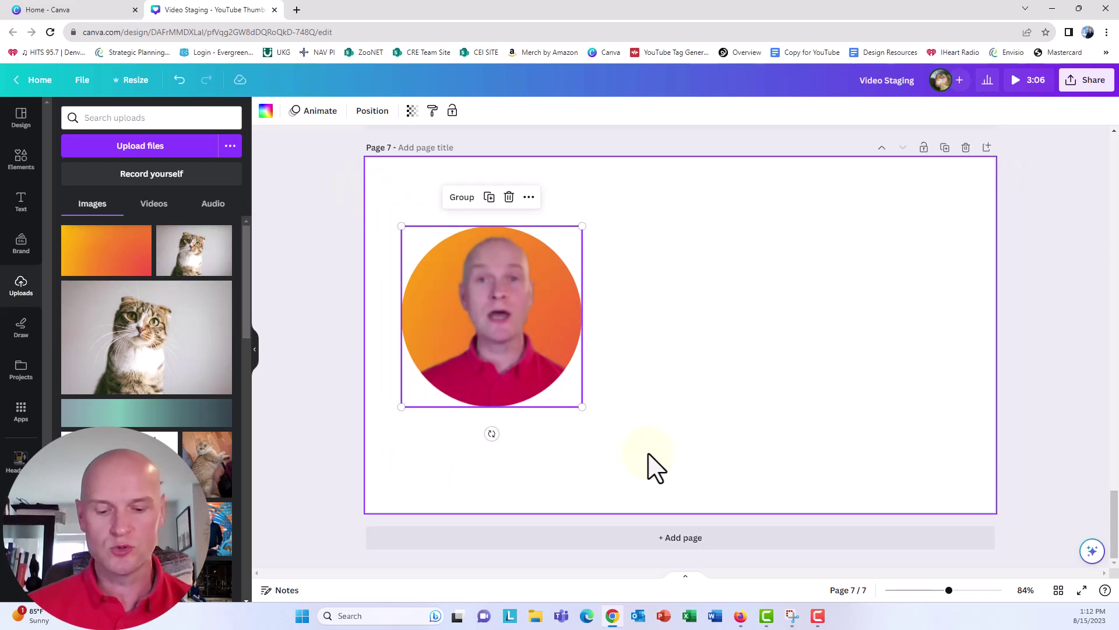
key(ctrl+g)
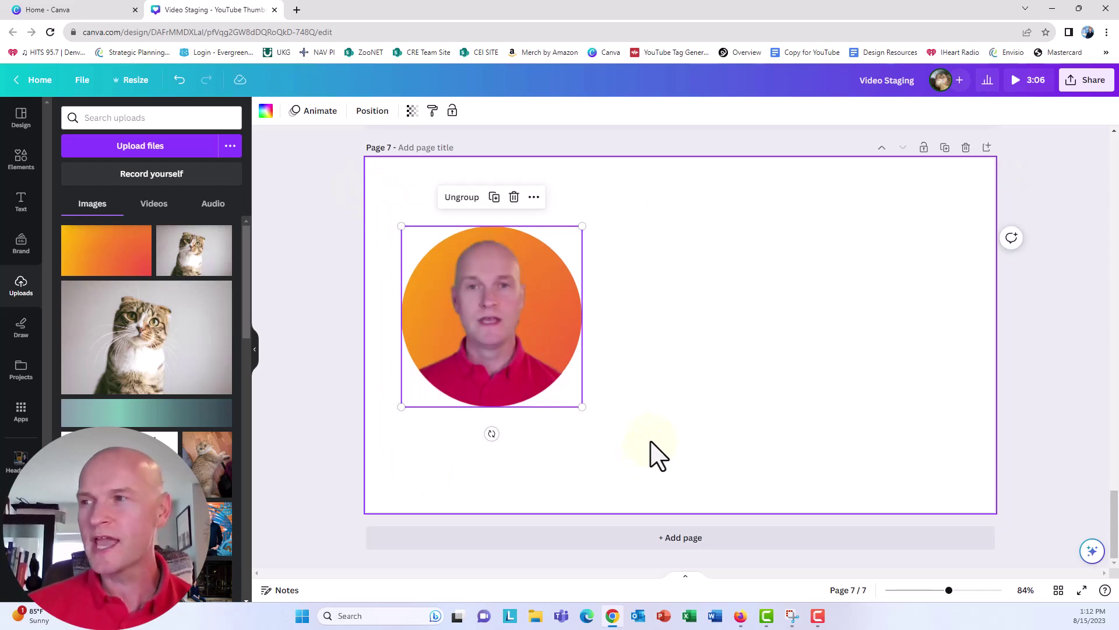
click(376, 112)
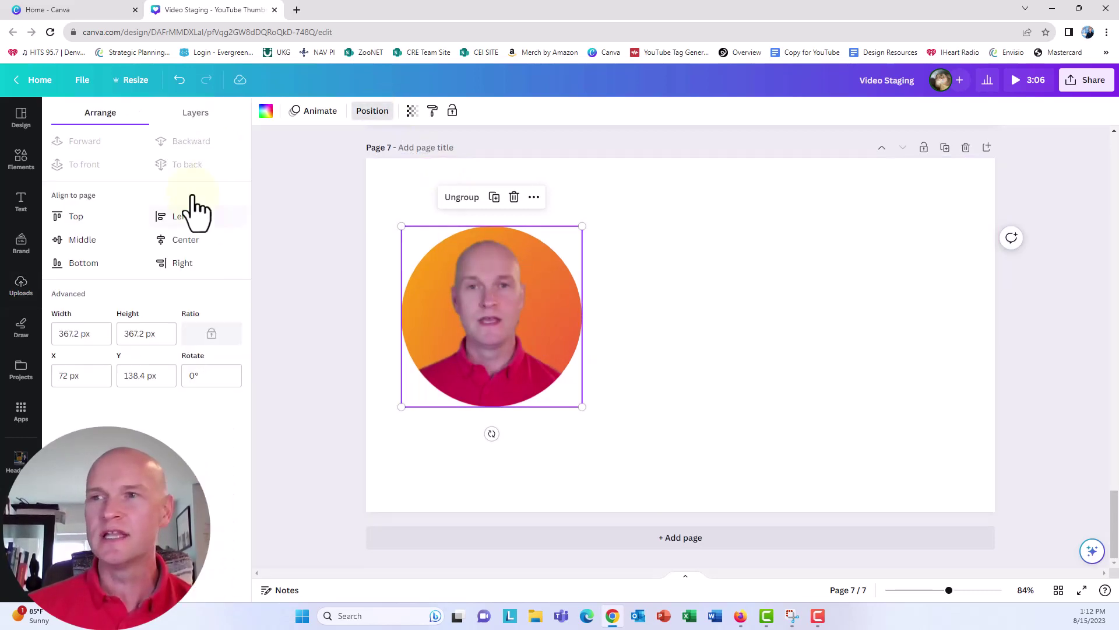
click(181, 244)
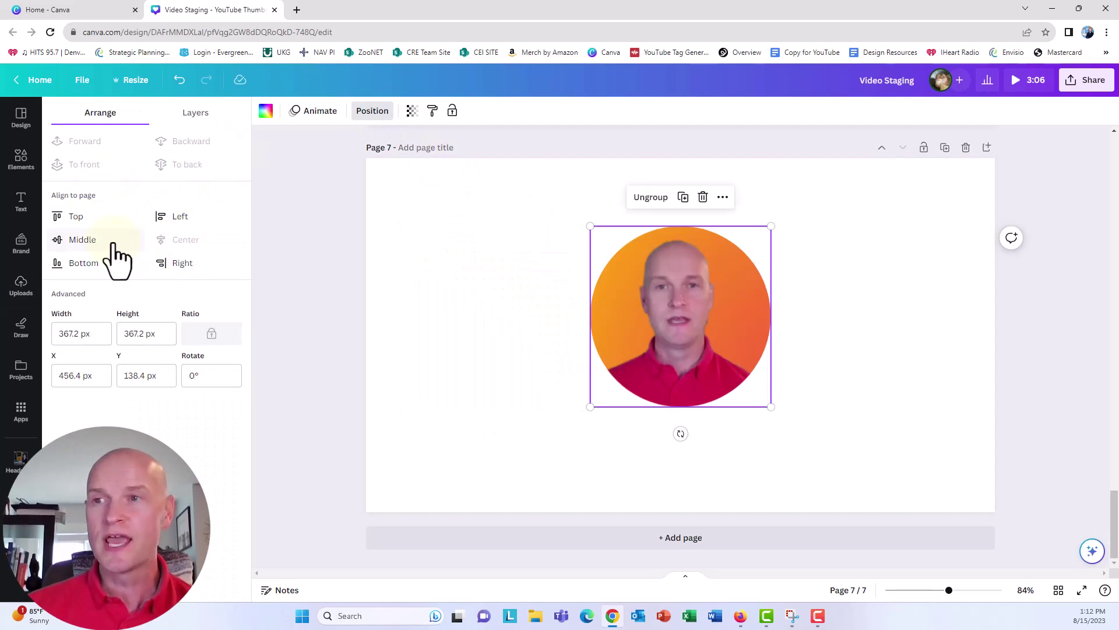
click(75, 239)
click(428, 378)
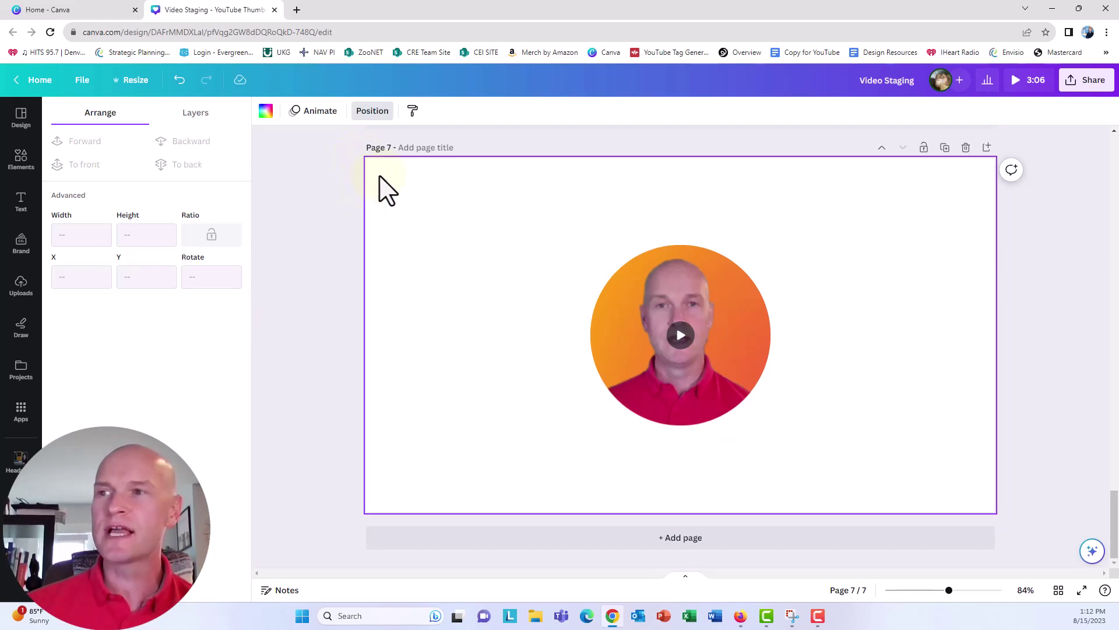
Step: Set page 7's background to green and download only the current page as an MP4 video
click(267, 114)
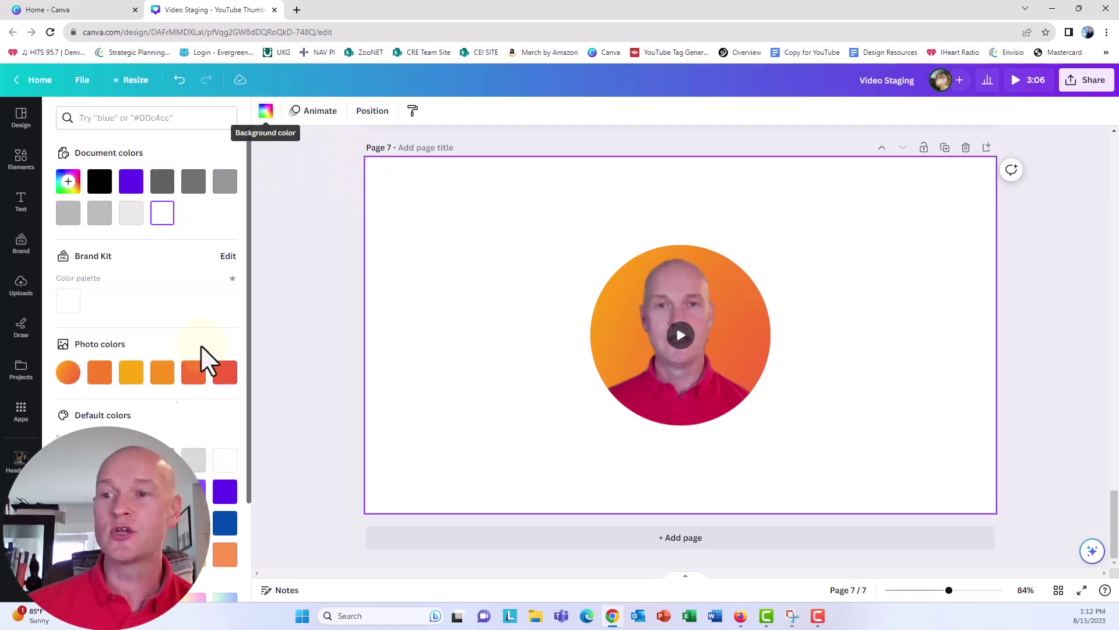
click(68, 555)
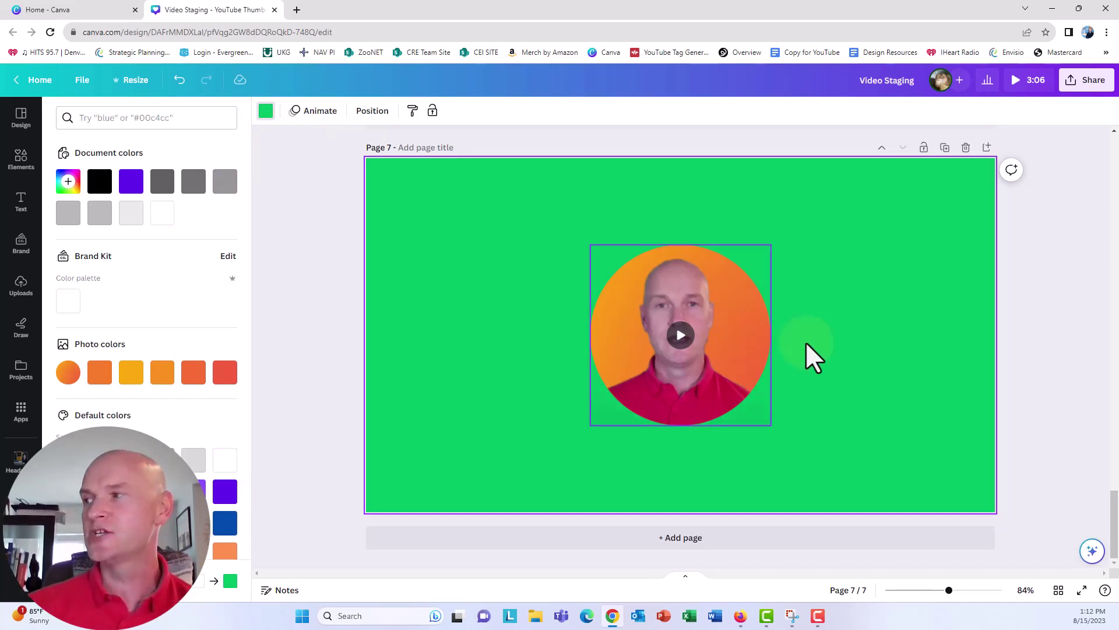
click(1073, 79)
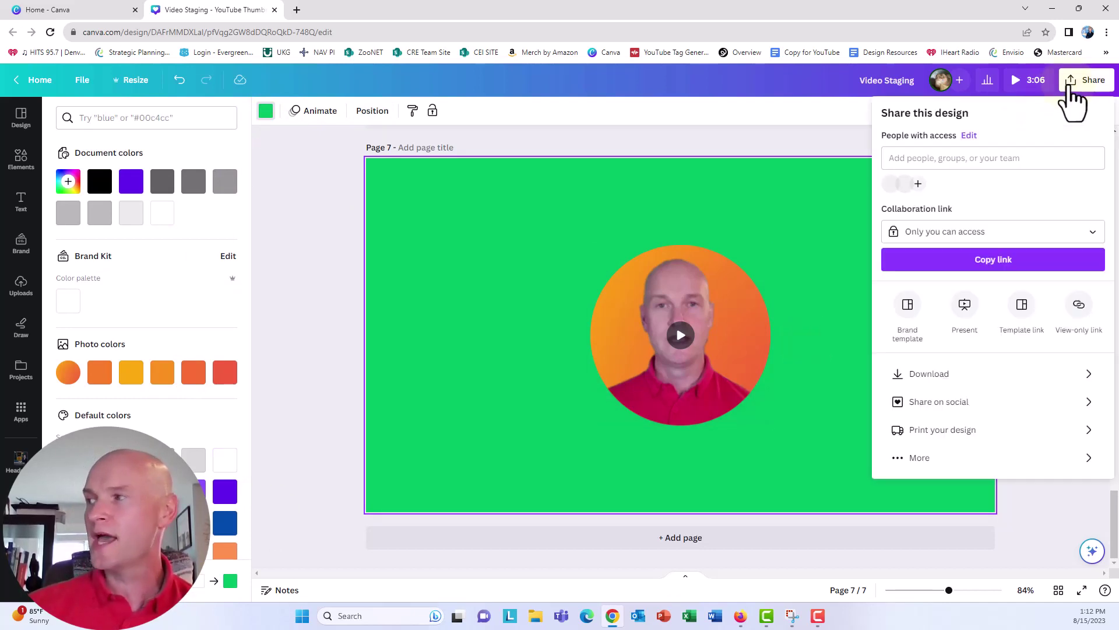
click(1016, 374)
click(1094, 264)
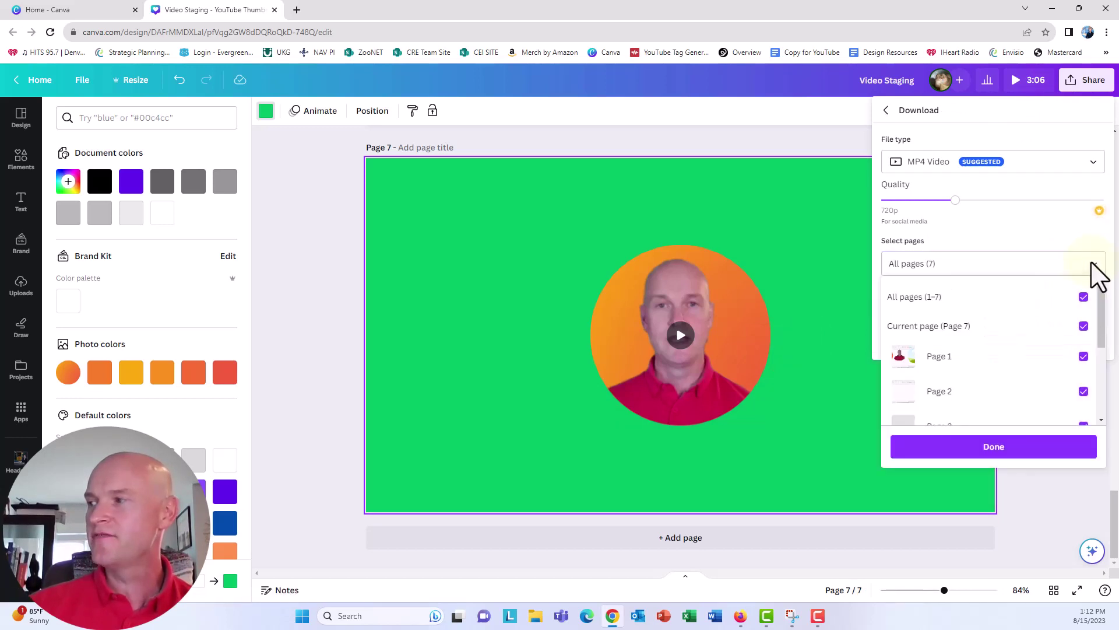
click(1084, 297)
click(1083, 327)
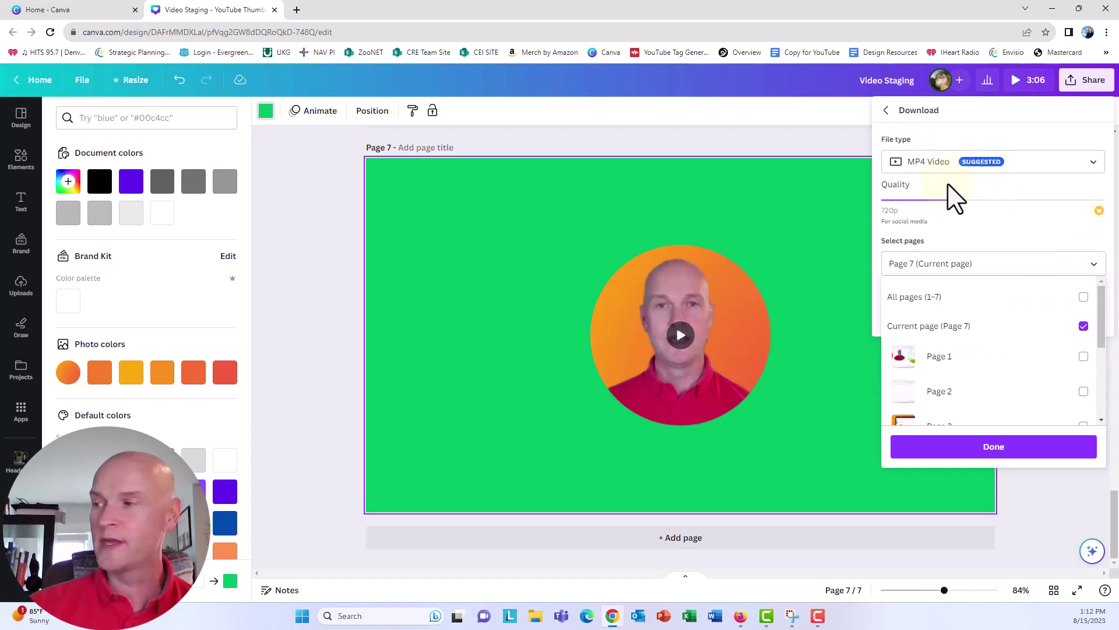
click(993, 446)
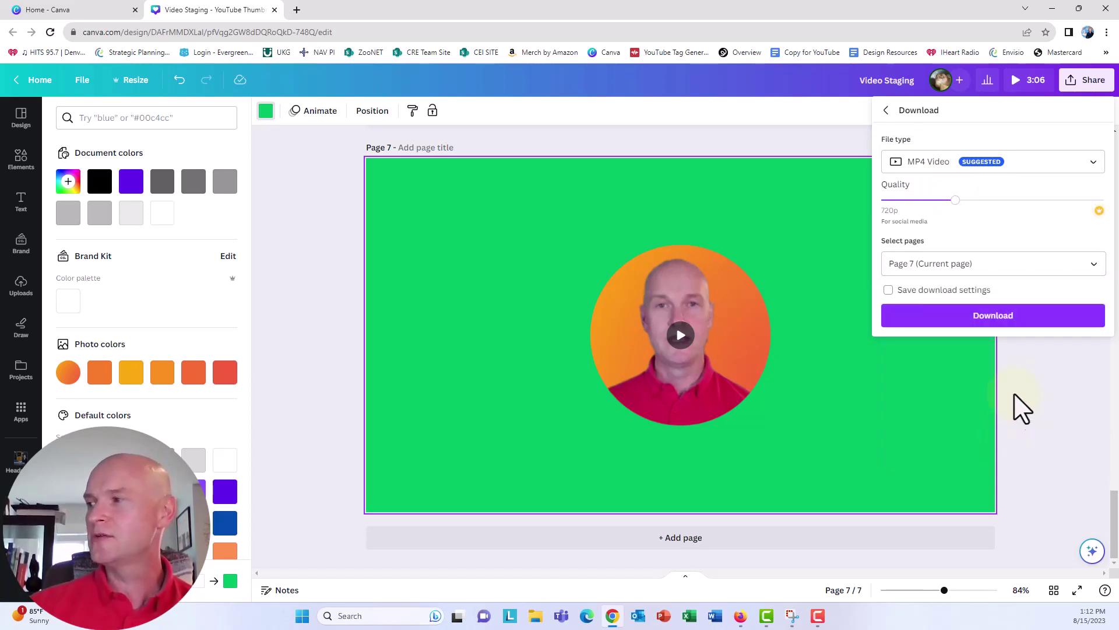
click(1002, 317)
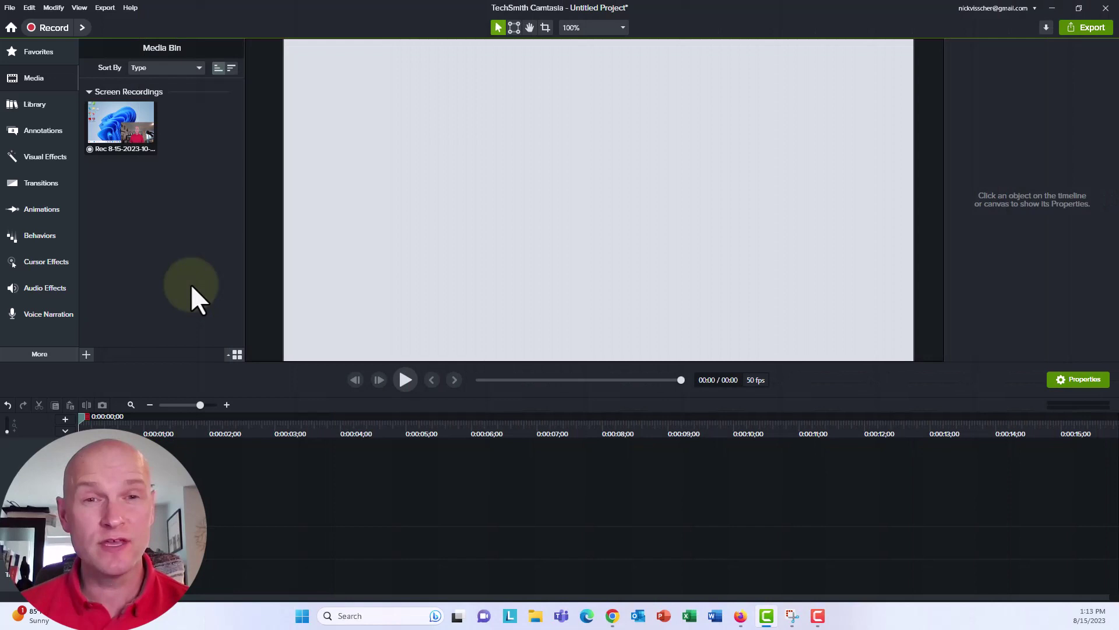
Step: Import Video Staging.mp4 into Camtasia's media bin and drag it onto the canvas and timeline
click(87, 354)
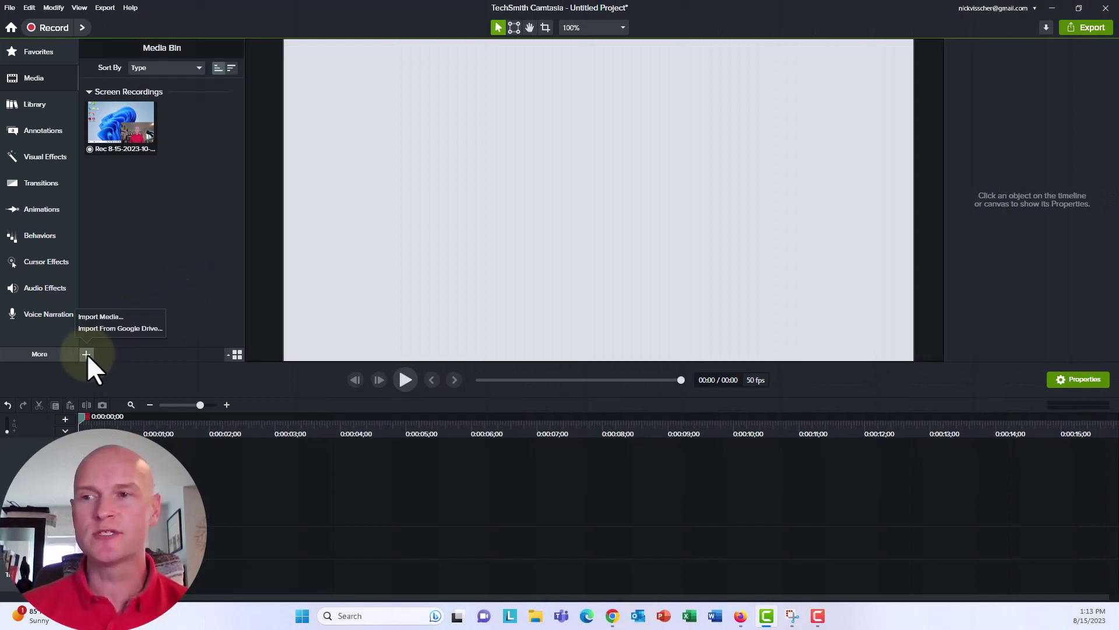
click(114, 318)
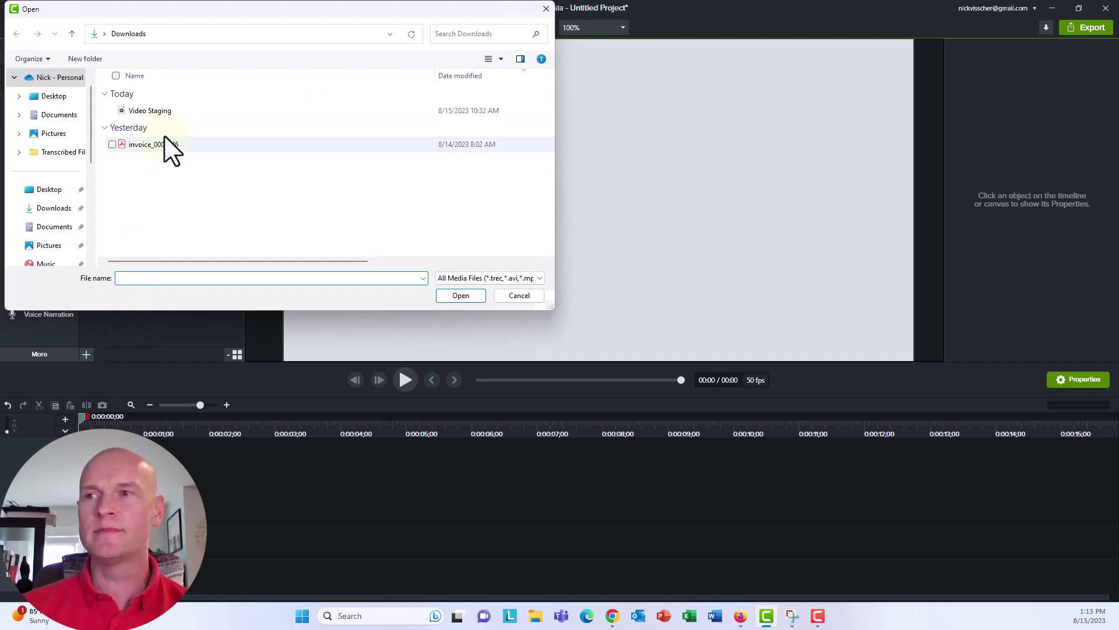
click(165, 111)
click(460, 296)
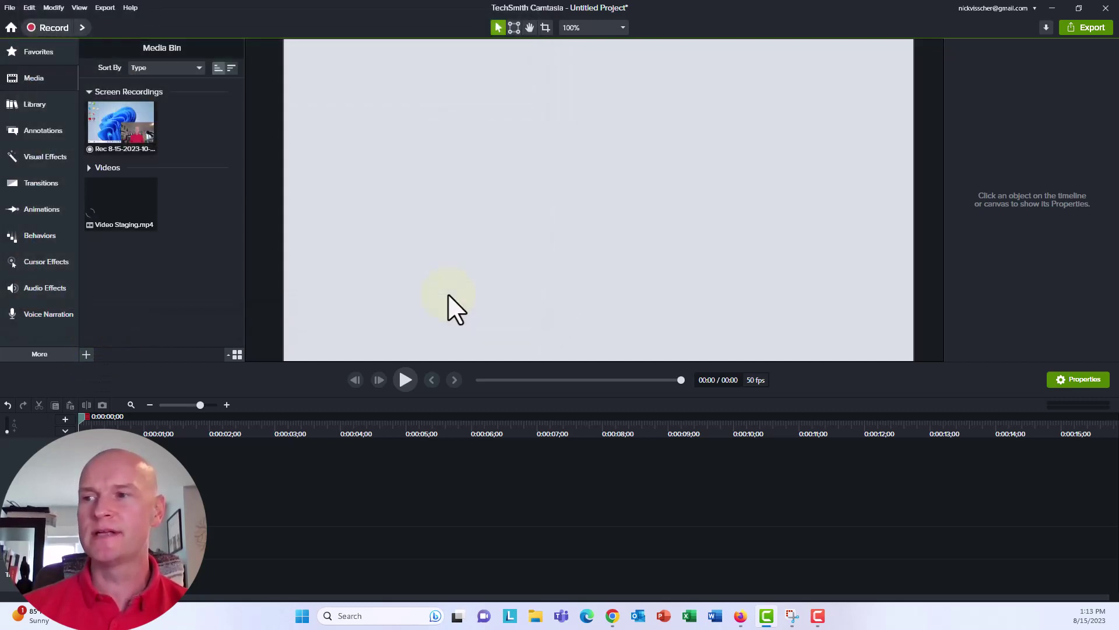
drag(116, 206, 607, 200)
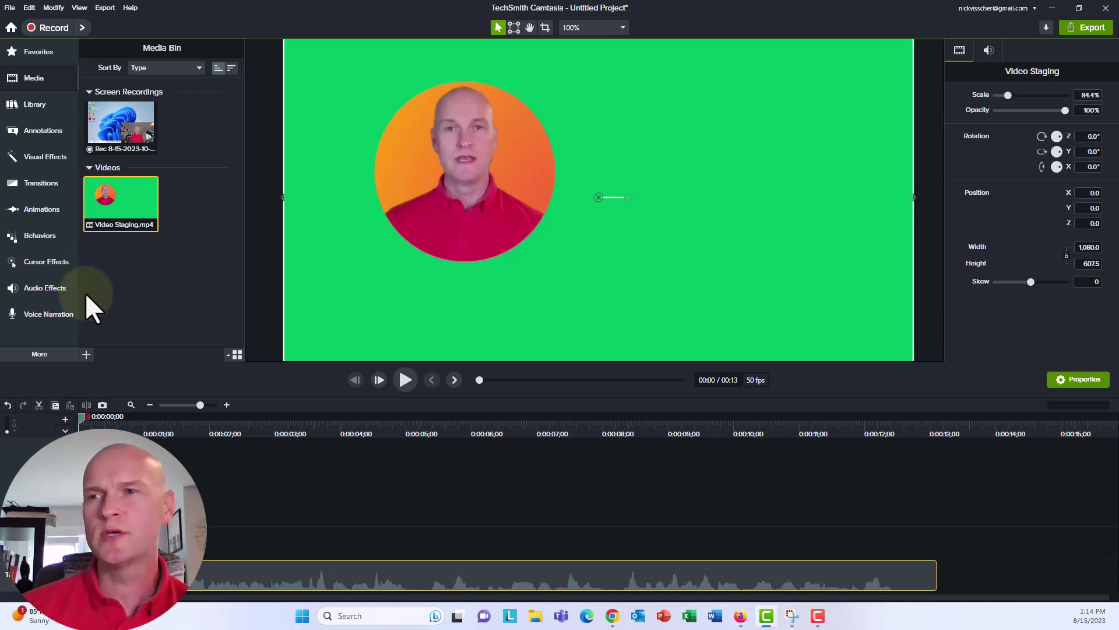
Step: Apply the Remove a Color visual effect to the Video Staging clip
click(49, 159)
scroll(172, 233, down, 4)
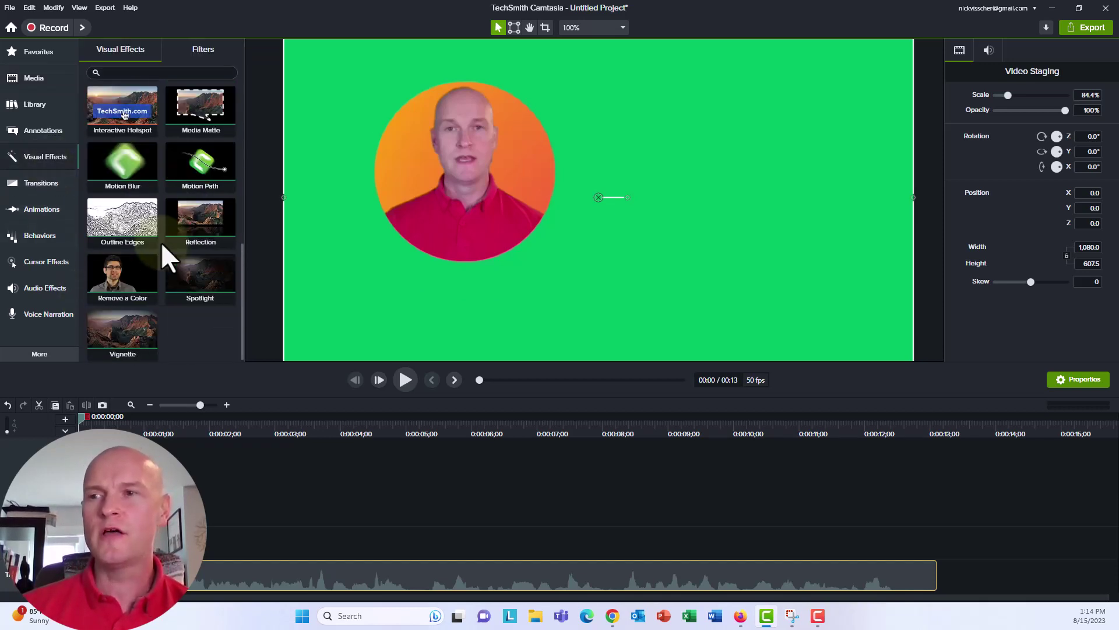
drag(131, 286, 408, 291)
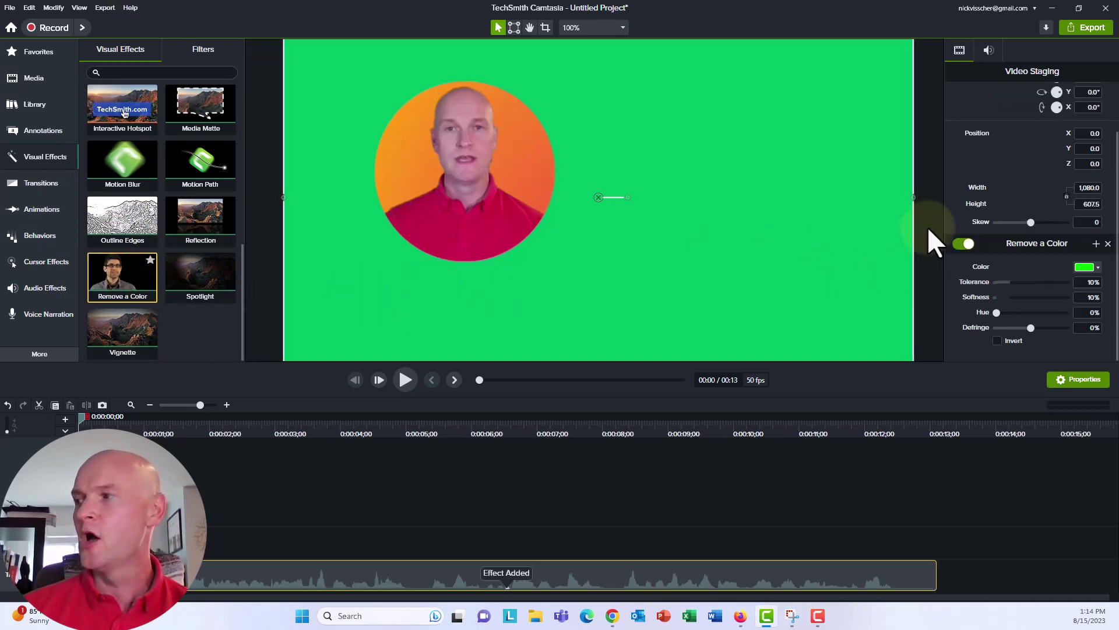
Step: Eyedrop the green background as the removed colour, then raise softness and tolerance to 17%
click(1094, 266)
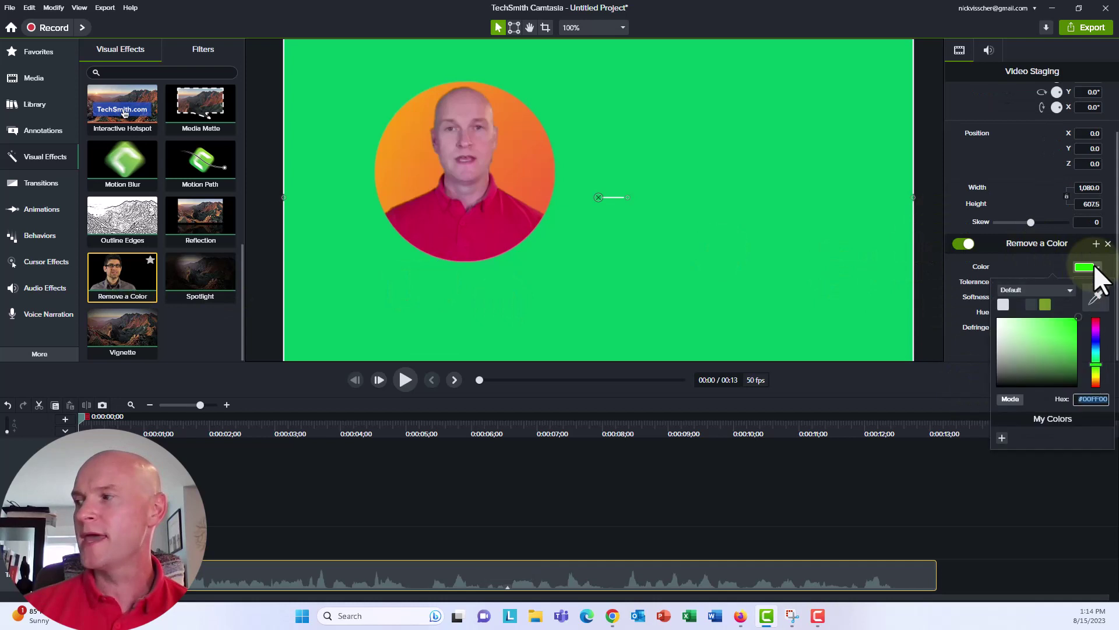
click(1096, 299)
click(803, 184)
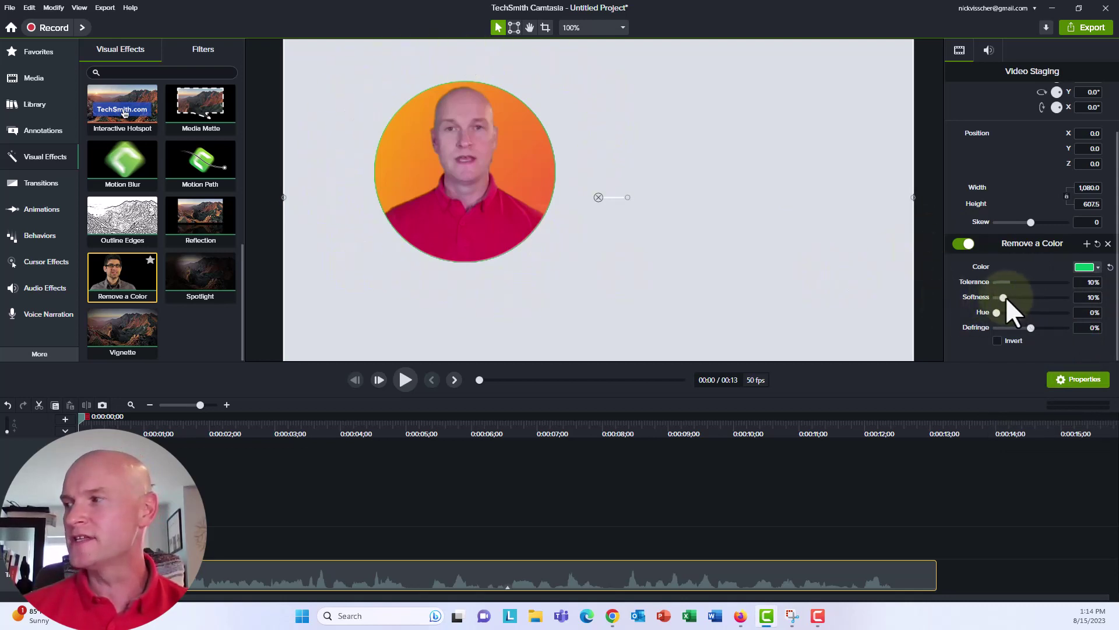
drag(1003, 296, 1037, 298)
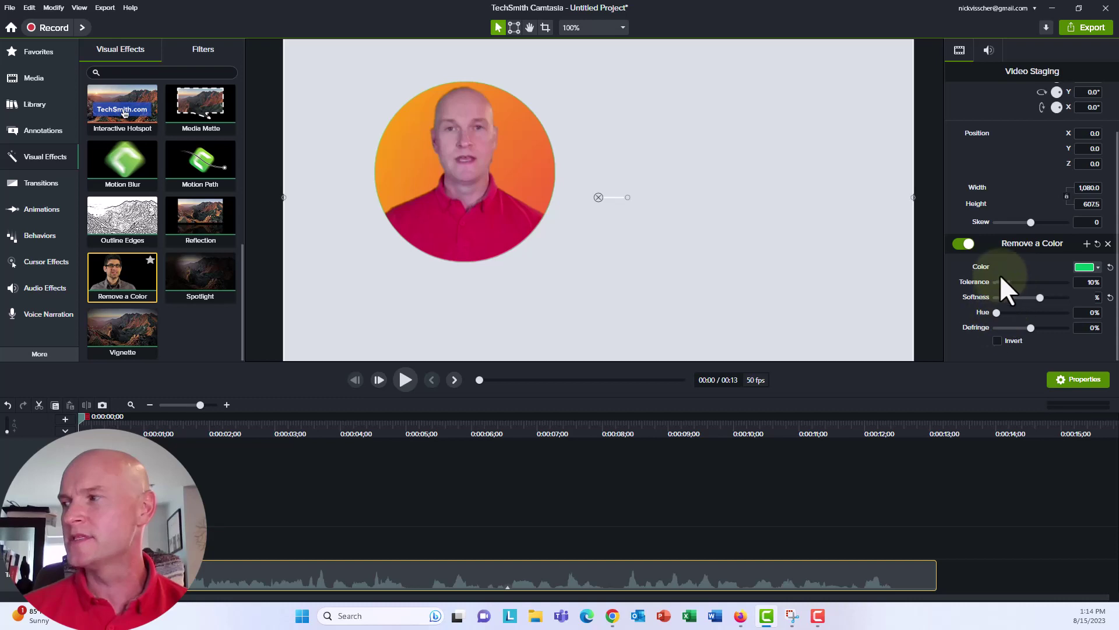
mouse_move(1003, 282)
mouse_down()
mouse_move(1073, 282)
mouse_move(1017, 283)
mouse_move(1007, 295)
mouse_up()
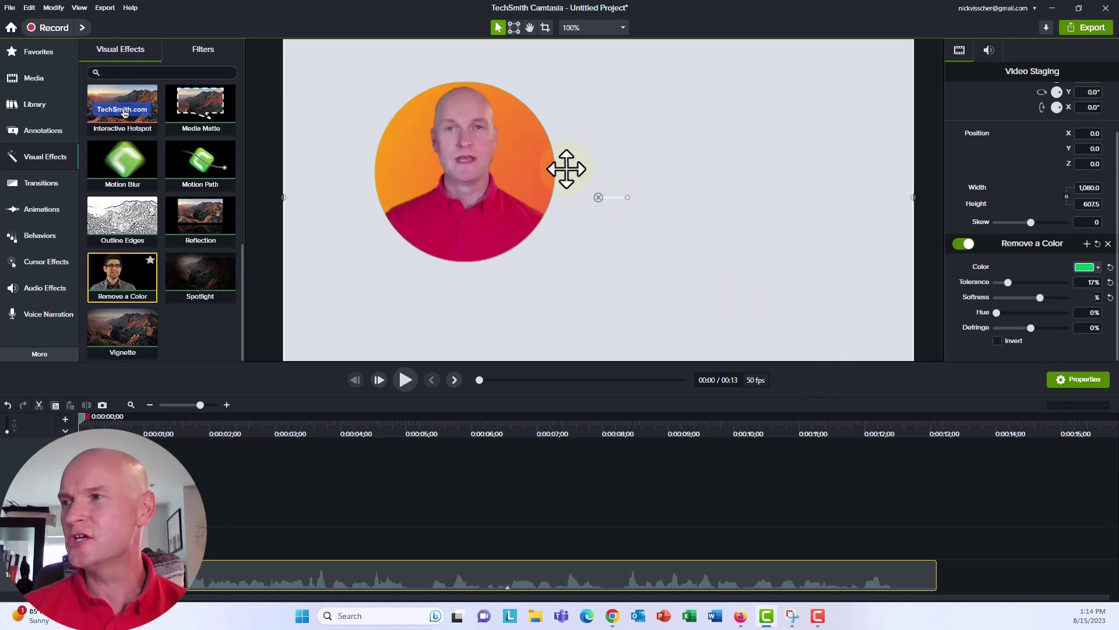
Step: Scale the keyed circle clip down to about 40% and place it in the bottom-left corner
drag(567, 169, 585, 217)
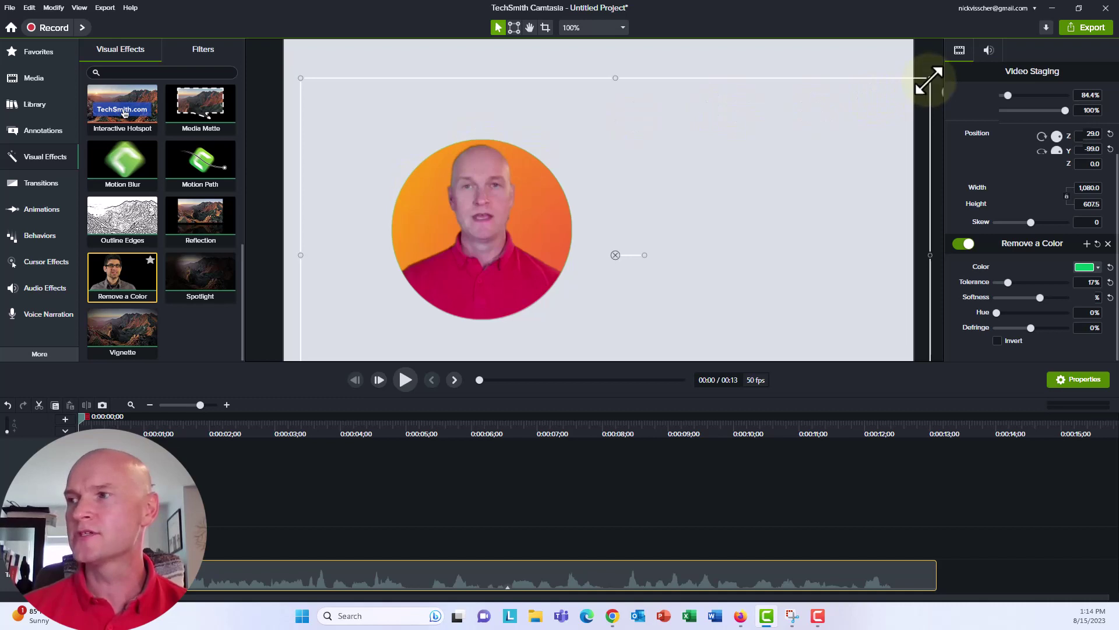
drag(929, 80, 513, 279)
drag(438, 292, 387, 263)
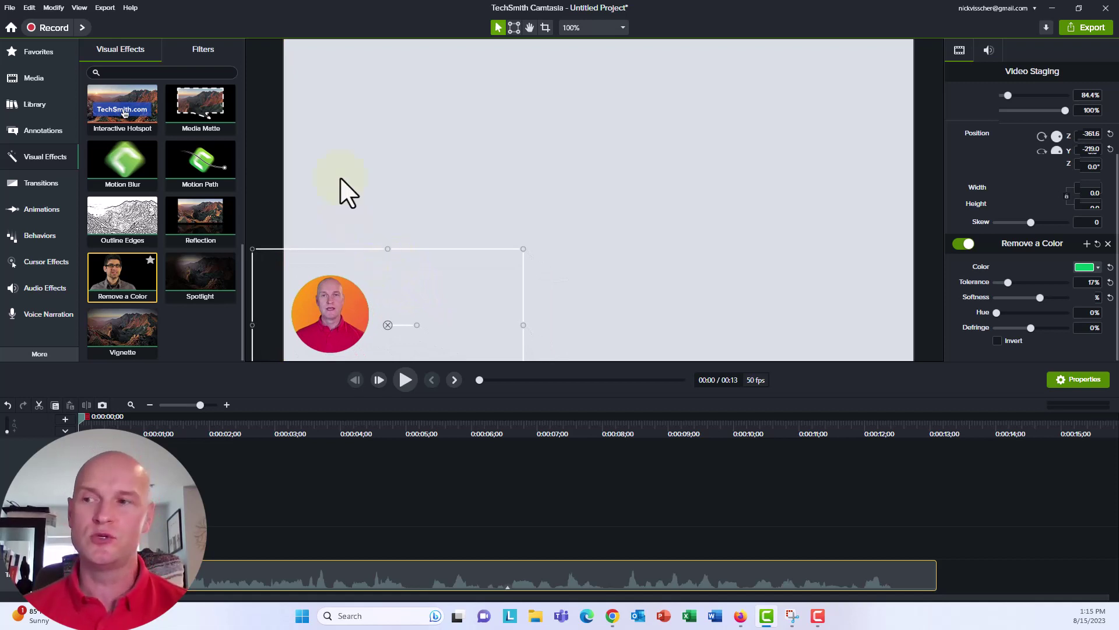
Step: Switch back to Chrome to show Canva's page 7 green-background circle design with its completed MP4 download
click(612, 615)
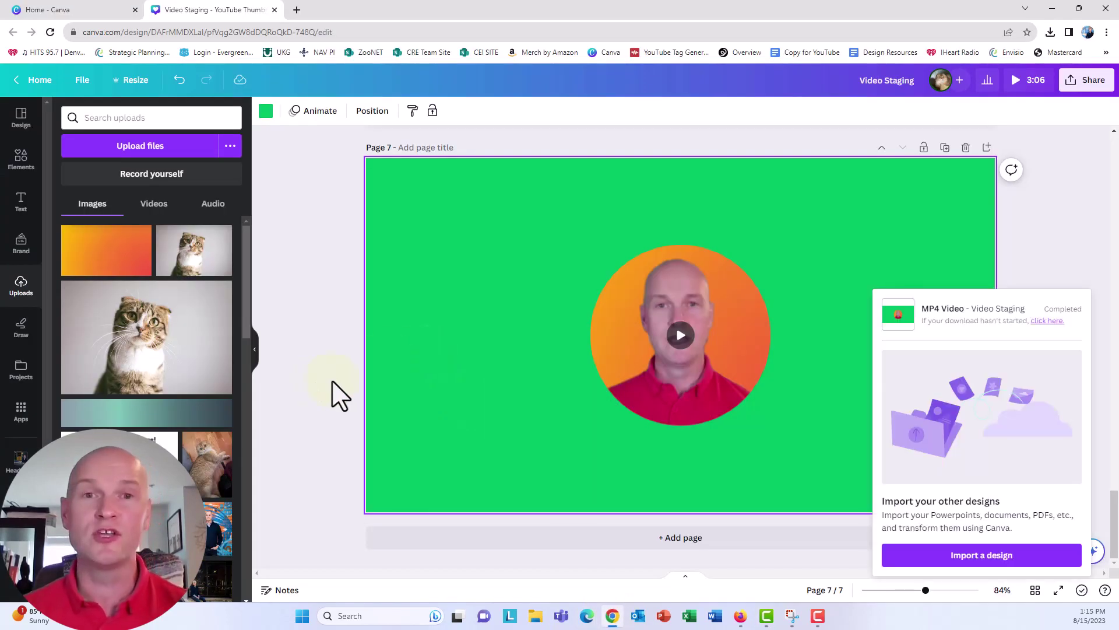